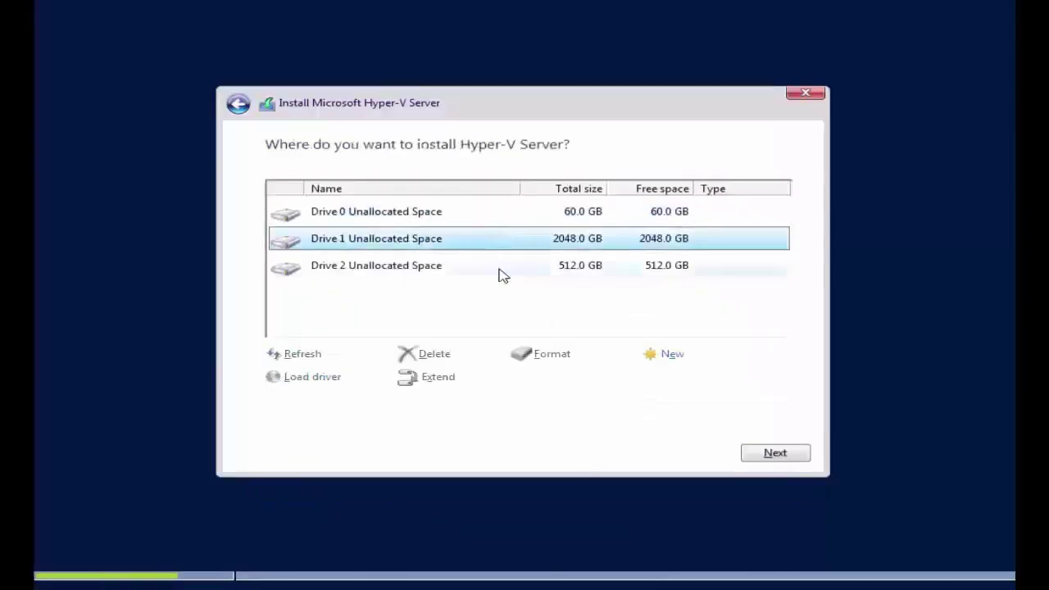
Start installing Hyper-V Server onto Drive 1's 2048 GB unallocated space and let setup copy files
click(759, 457)
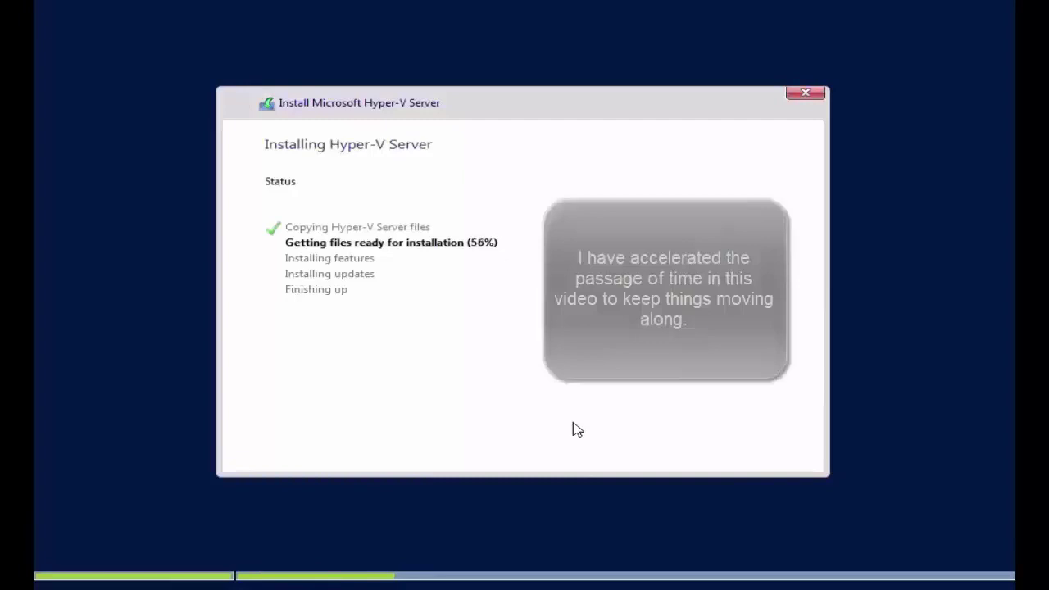
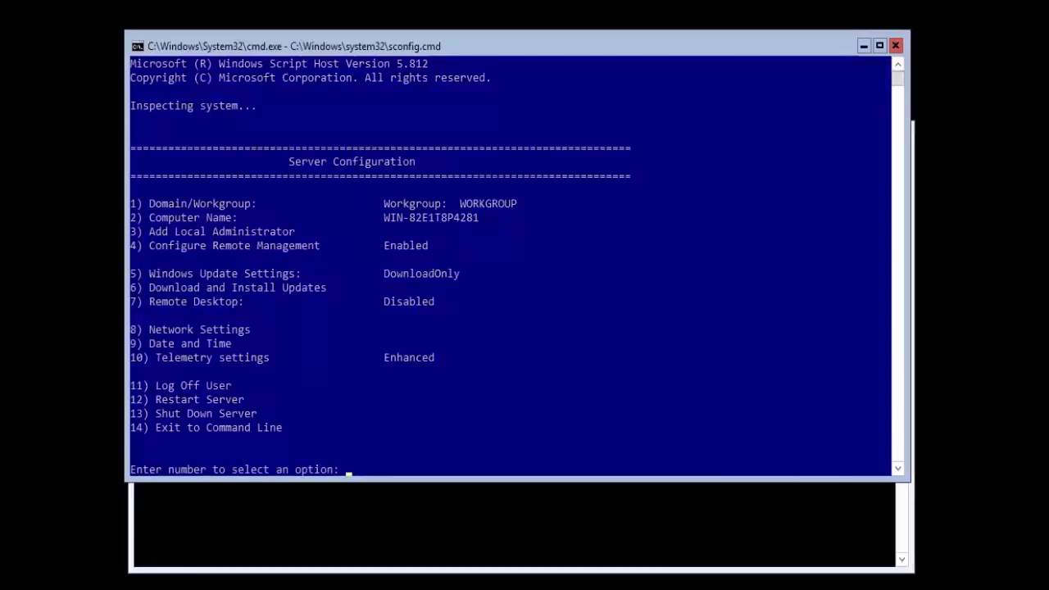
Rearrange the command prompt and Server Configuration windows on screen
click(643, 531)
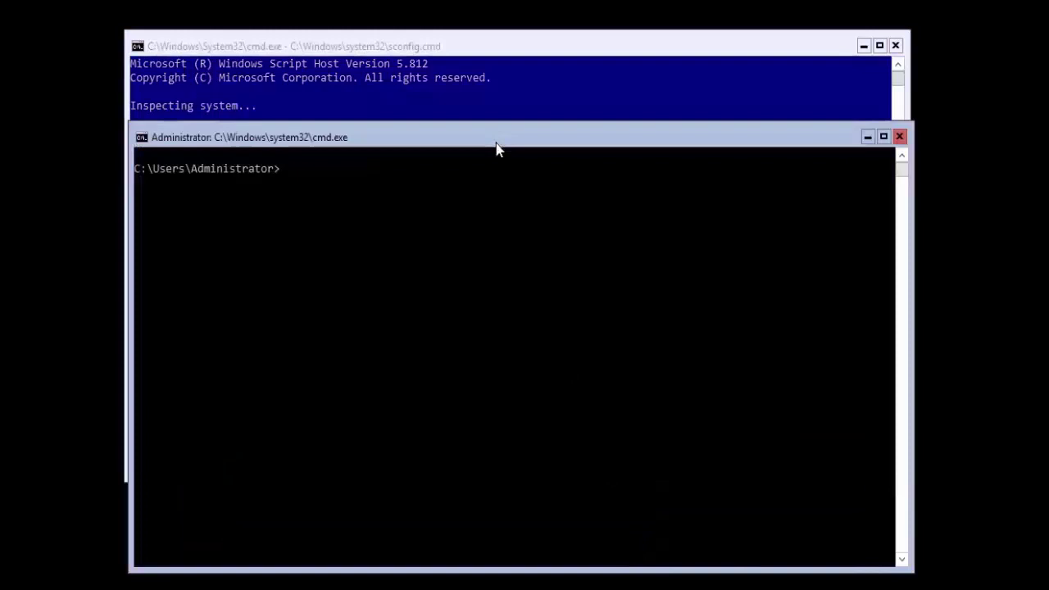
drag(497, 149, 620, 332)
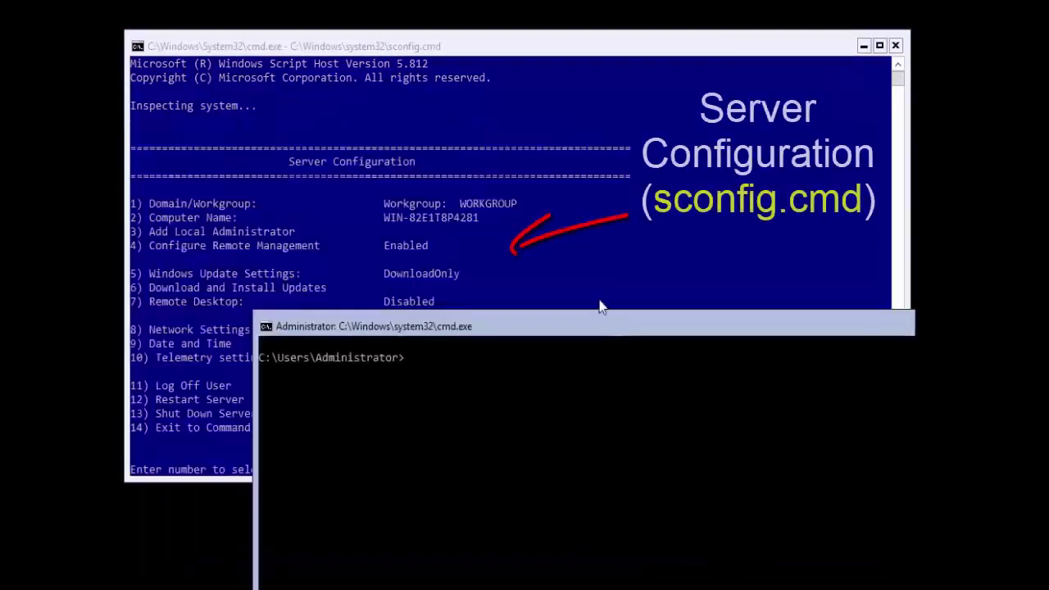
click(468, 47)
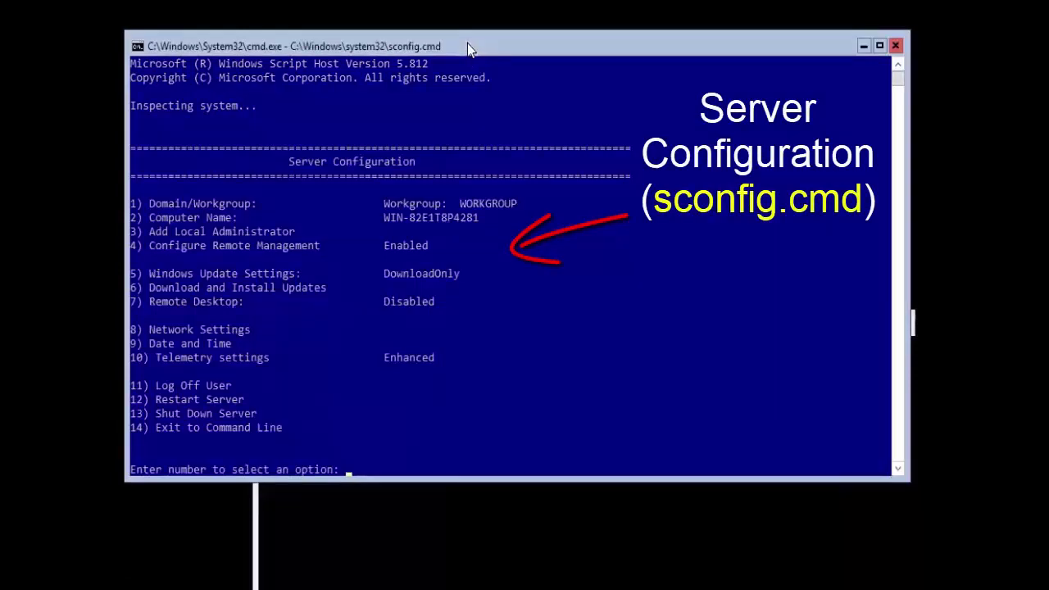
click(528, 546)
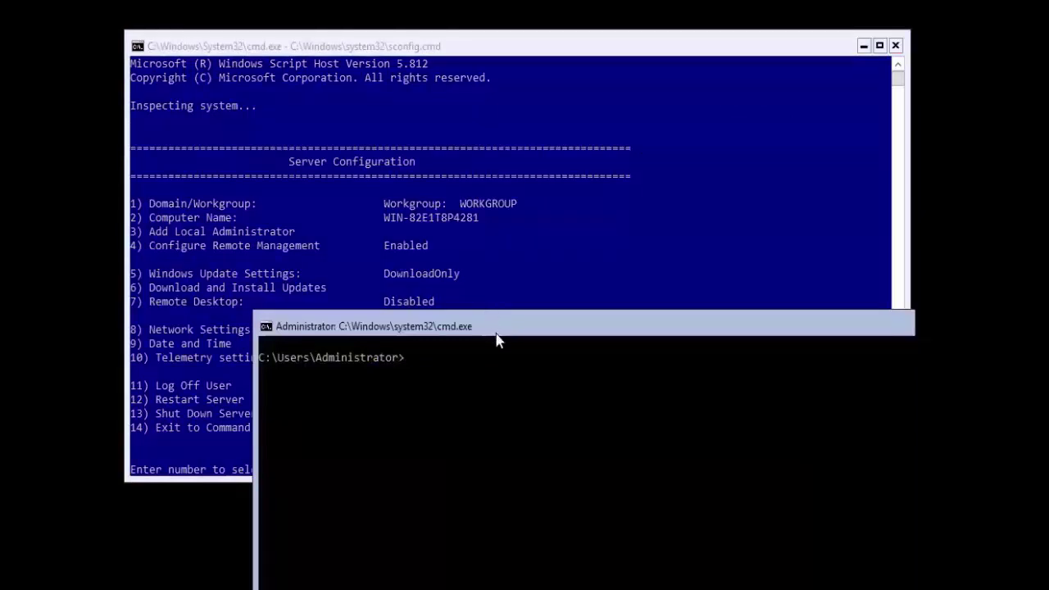
drag(496, 330, 375, 120)
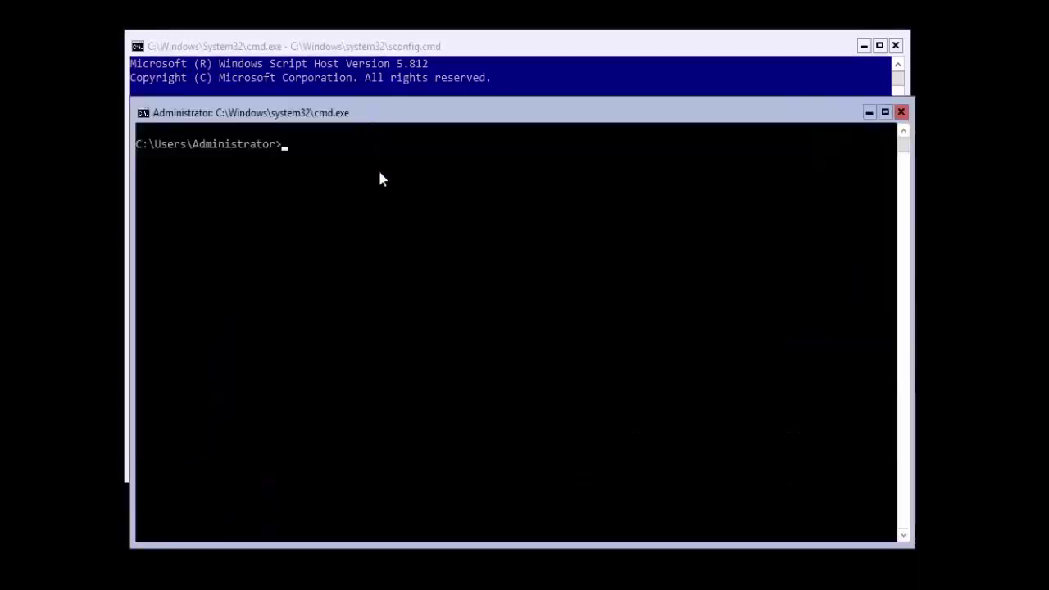
click(323, 42)
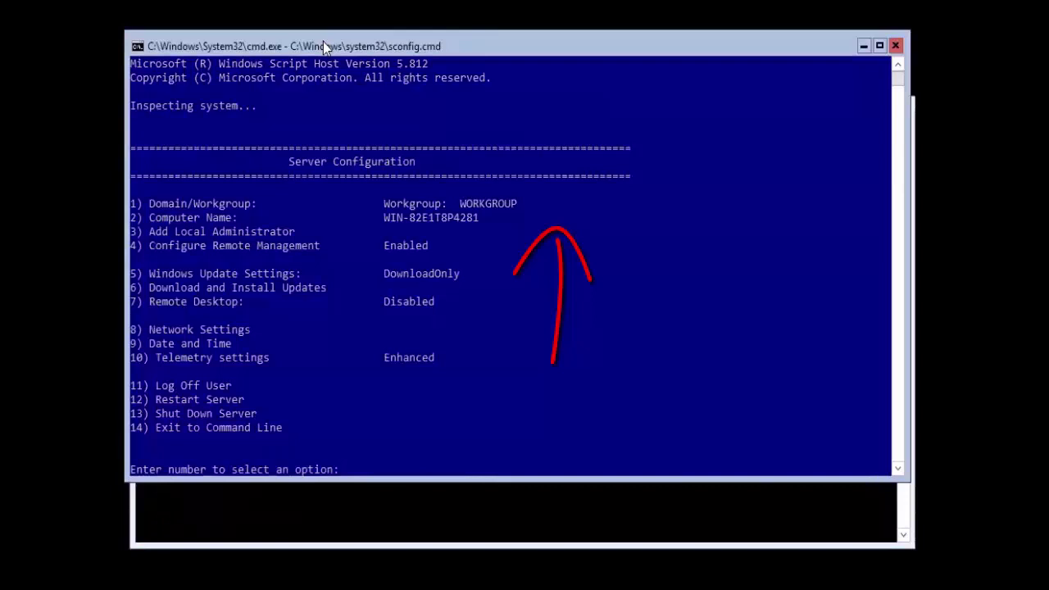
Use option 10 to change telemetry from Enhanced to Security
text(10)
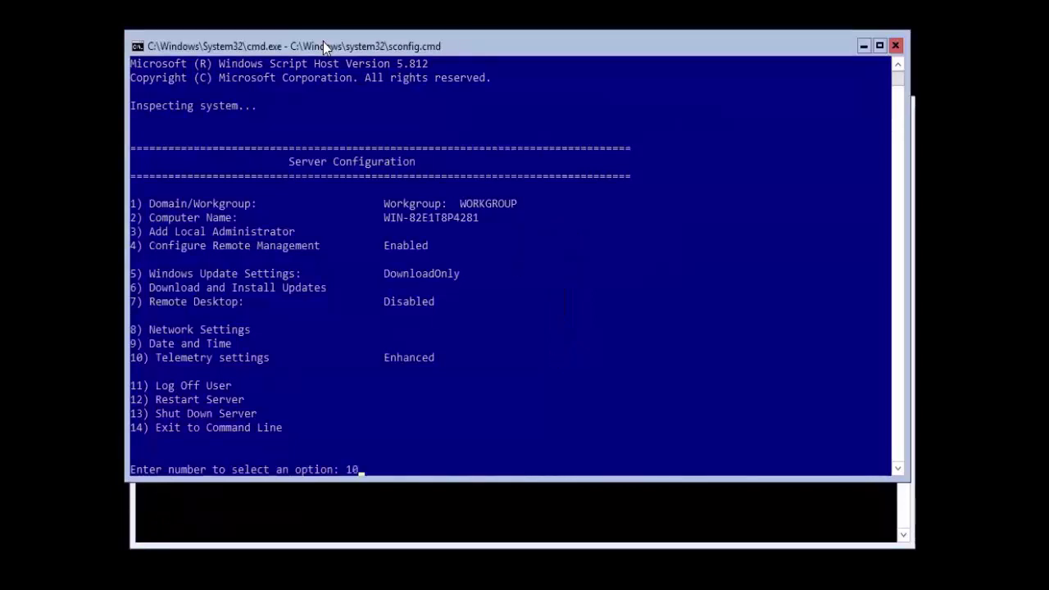
key(Return)
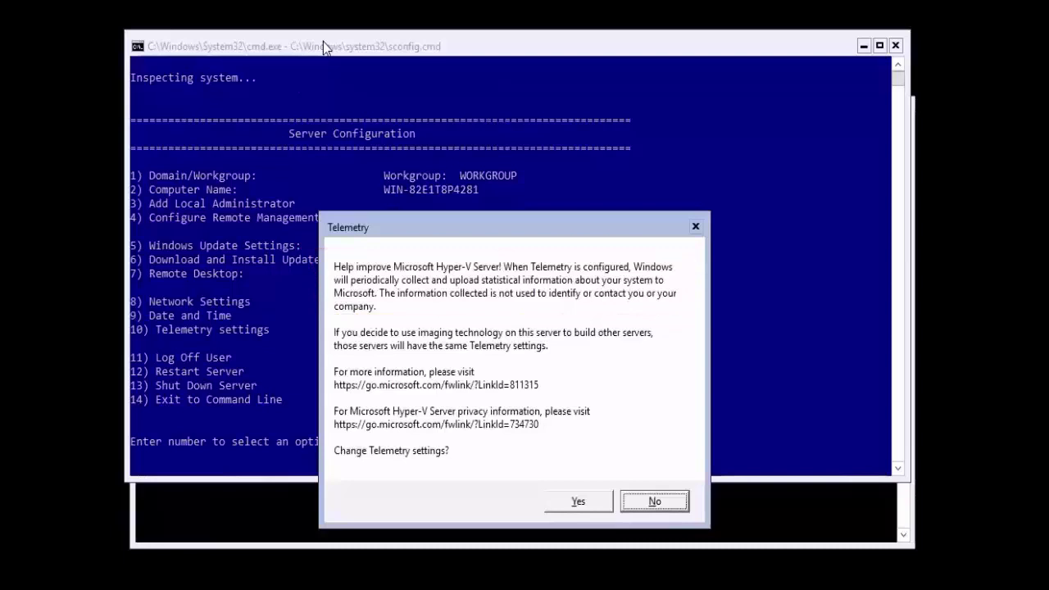
key(Tab)
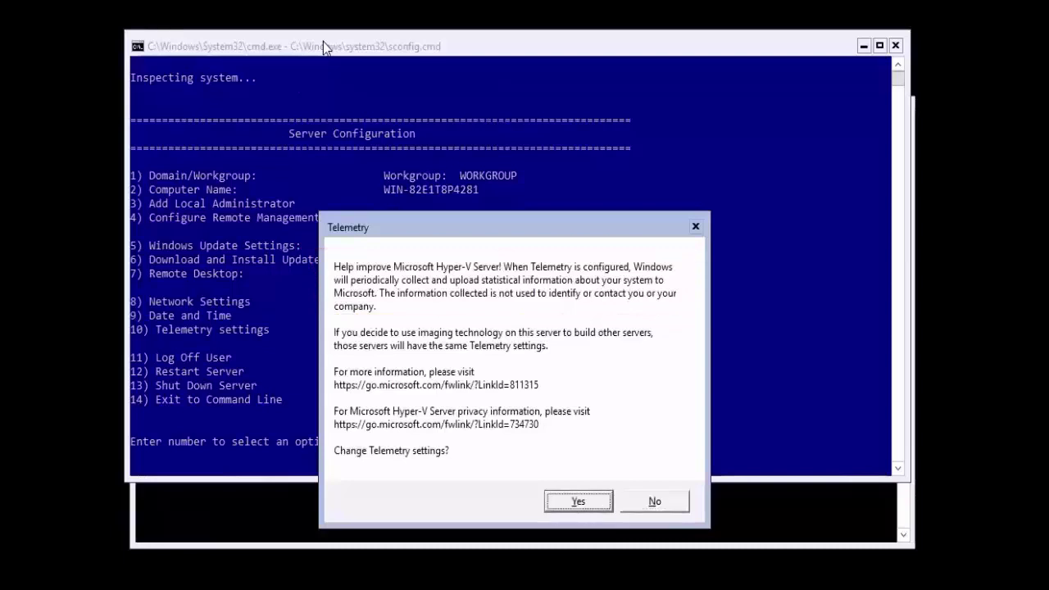
key(Return)
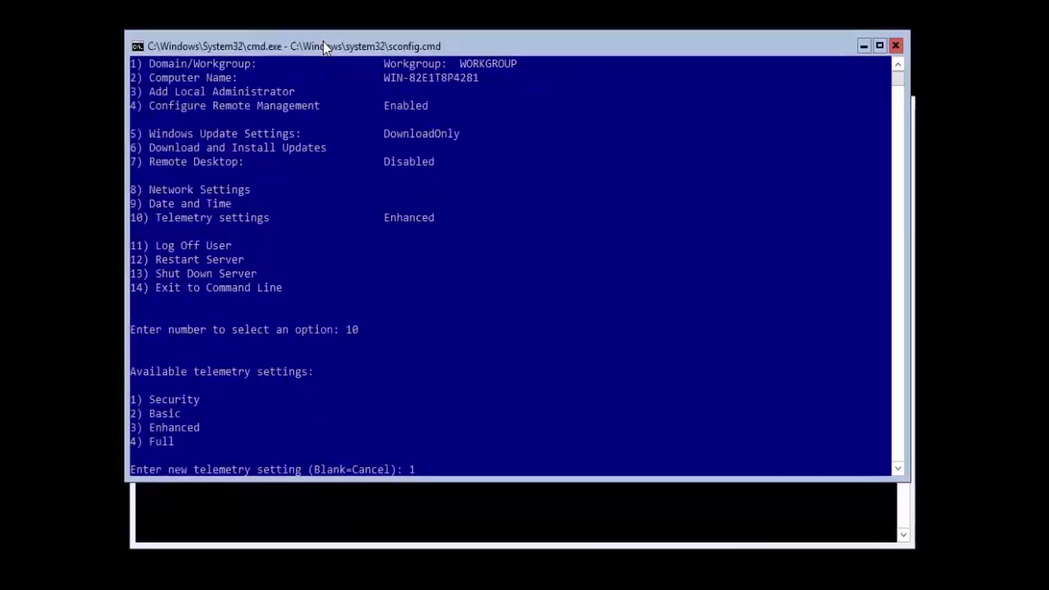
key(Return)
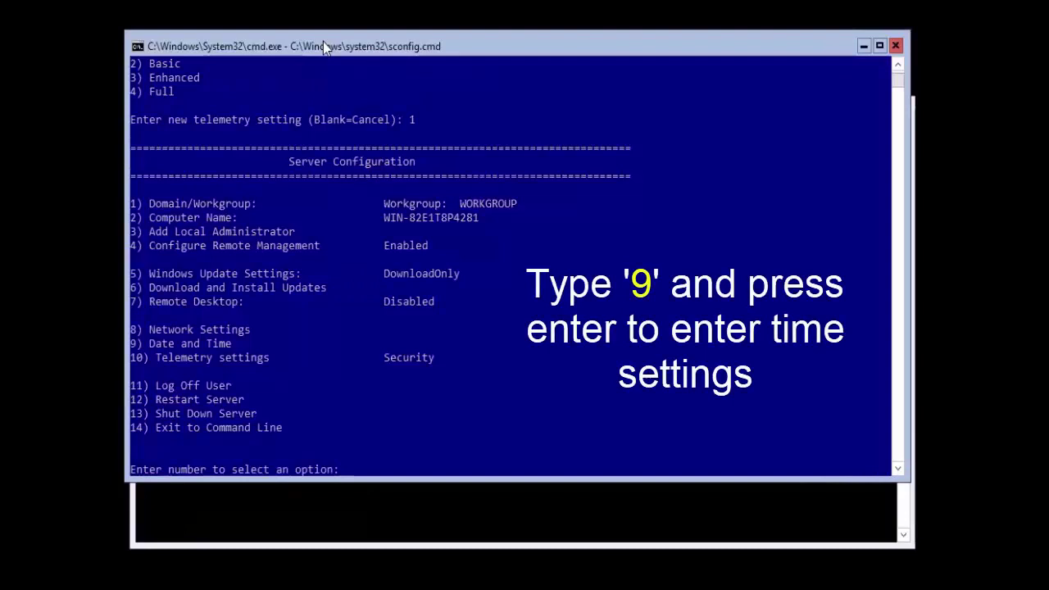
Open Date and Time with option 9 and set the time zone to (UTC-09:00) Alaska
text(9)
key(Return)
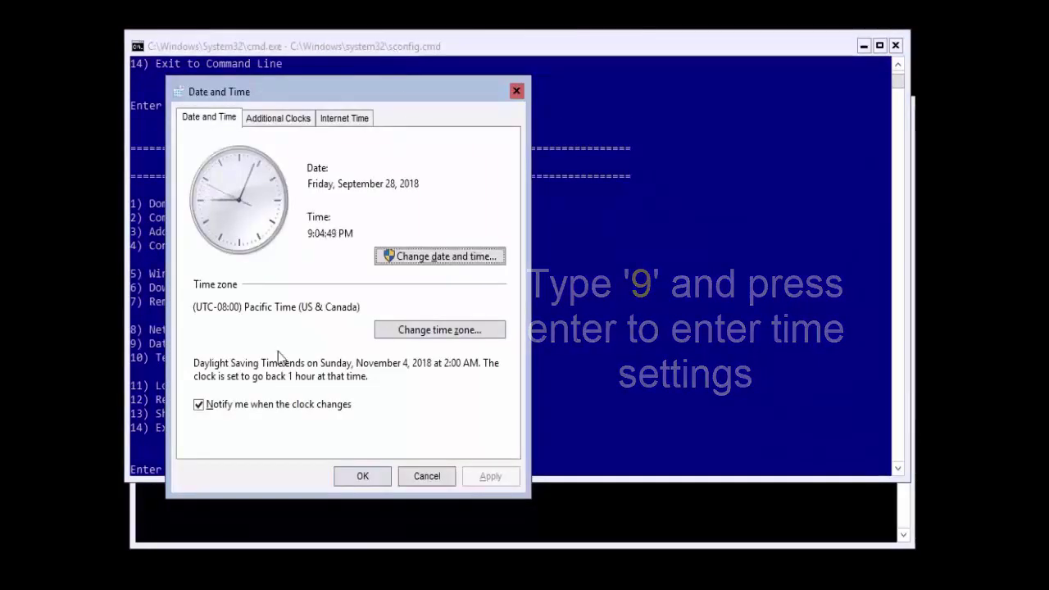
click(425, 331)
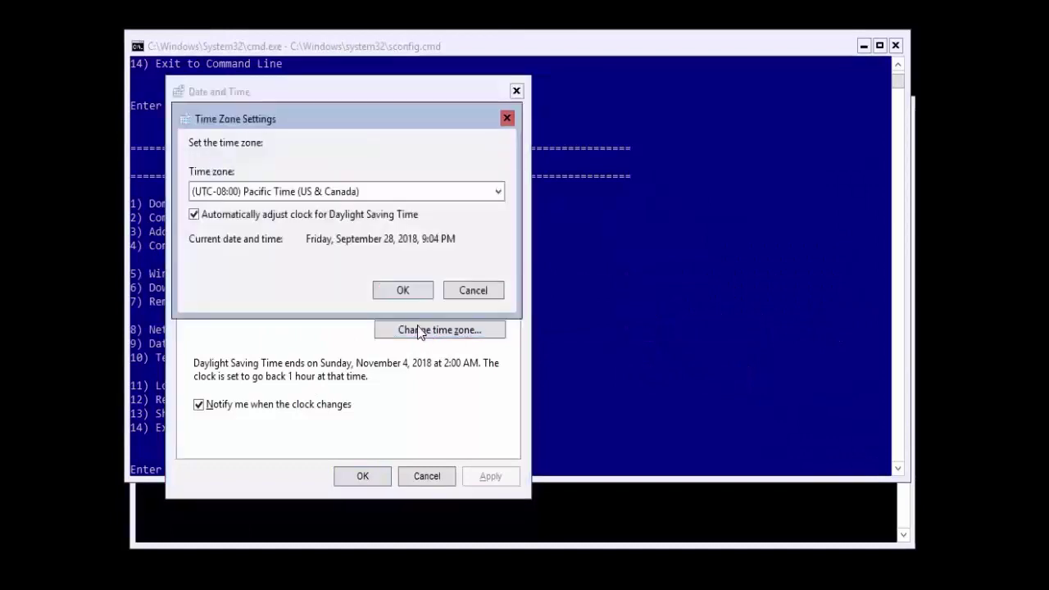
click(293, 192)
click(270, 277)
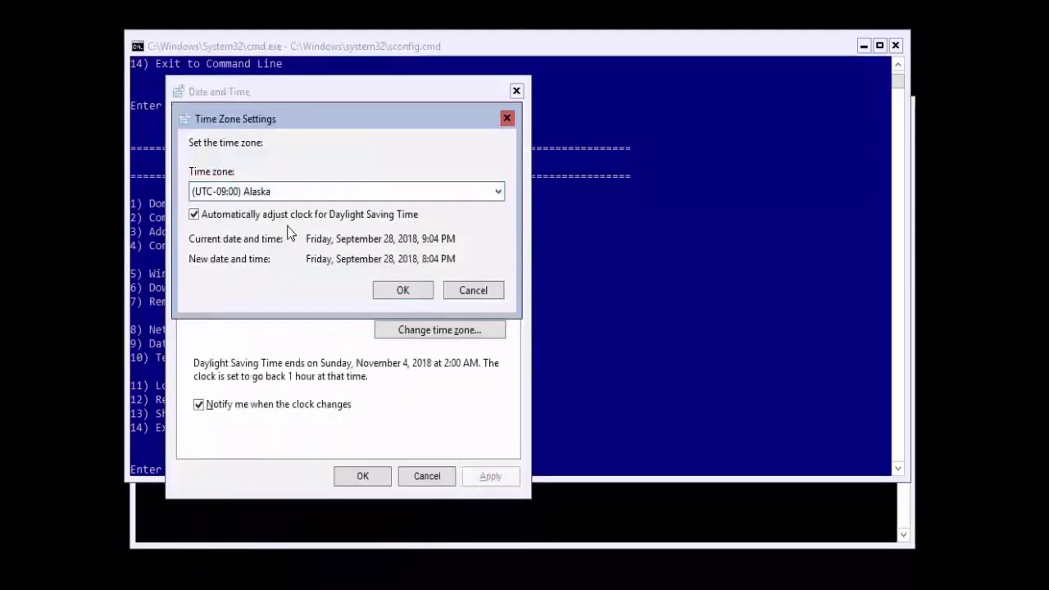
click(414, 293)
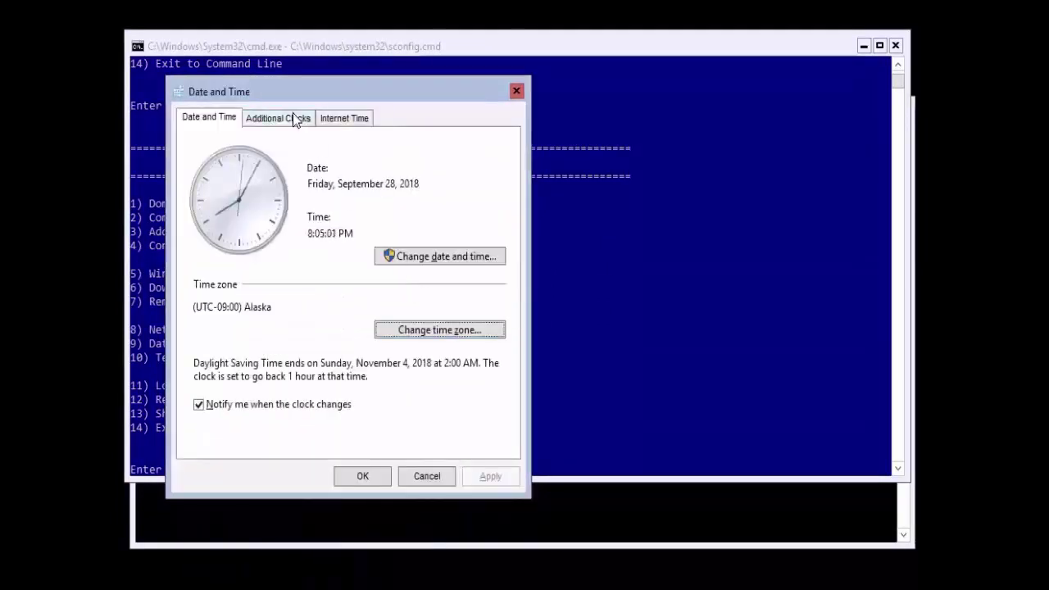
Sync the clock with time.windows.com and close the Date and Time settings
click(333, 122)
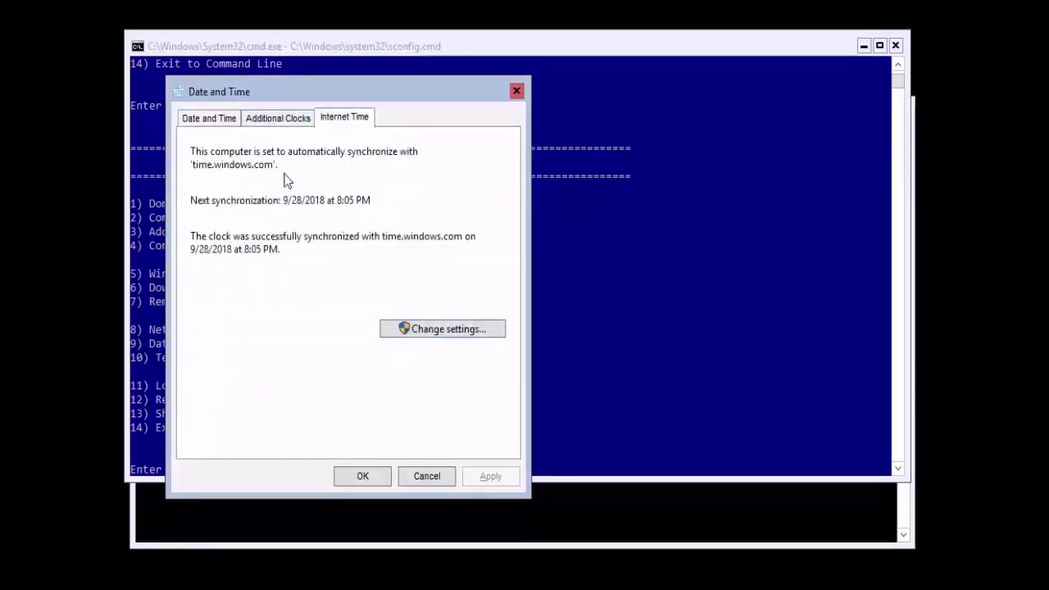
click(386, 328)
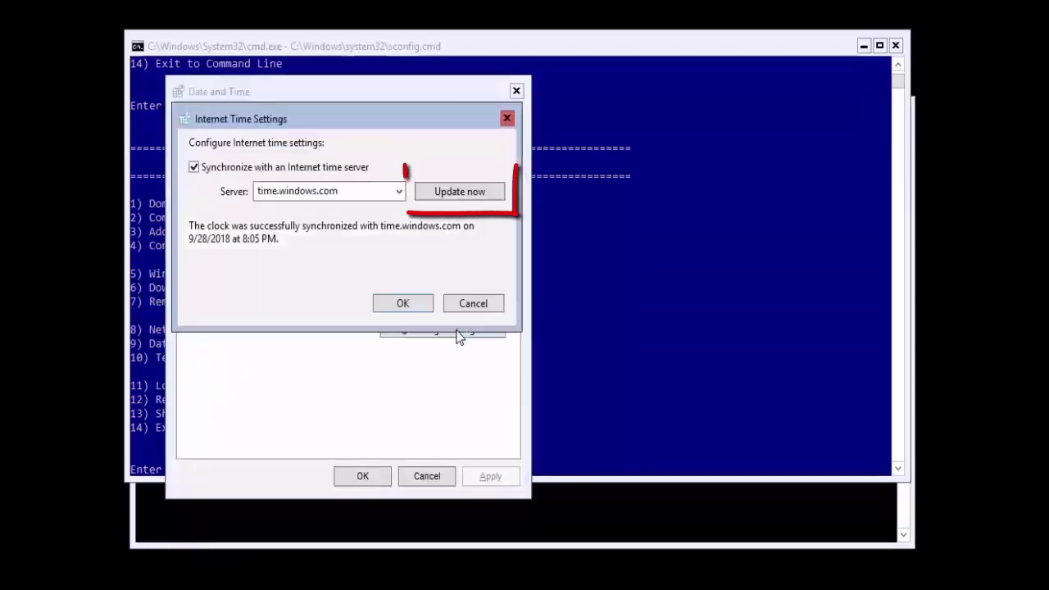
click(461, 197)
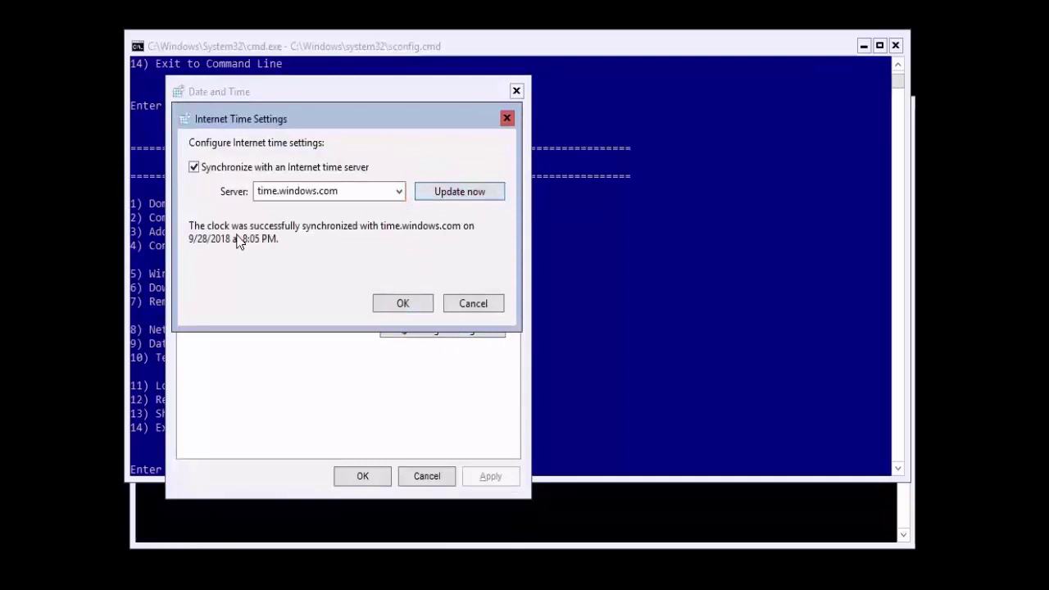
click(400, 304)
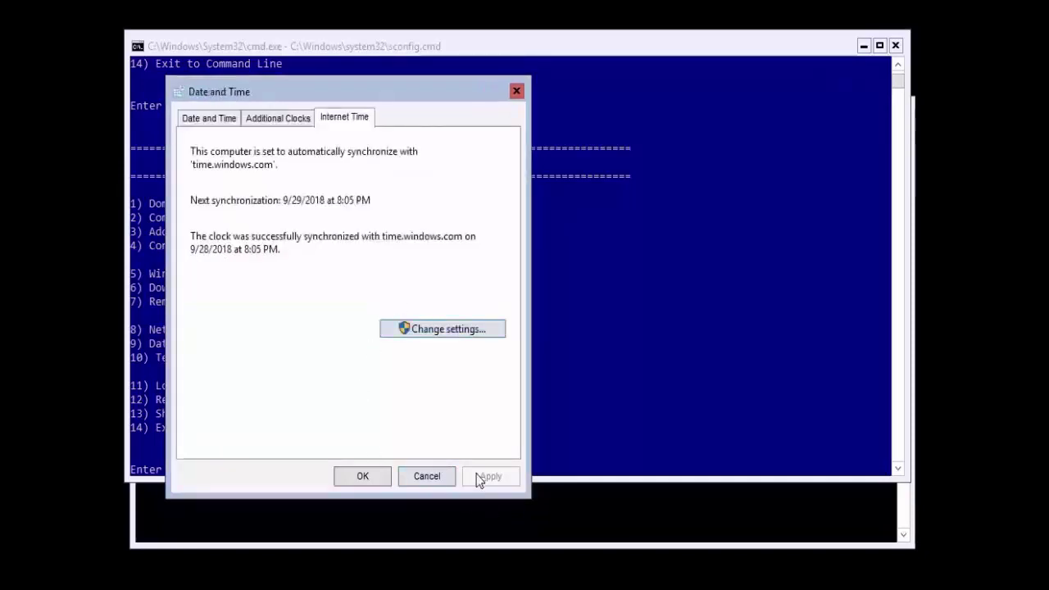
click(362, 476)
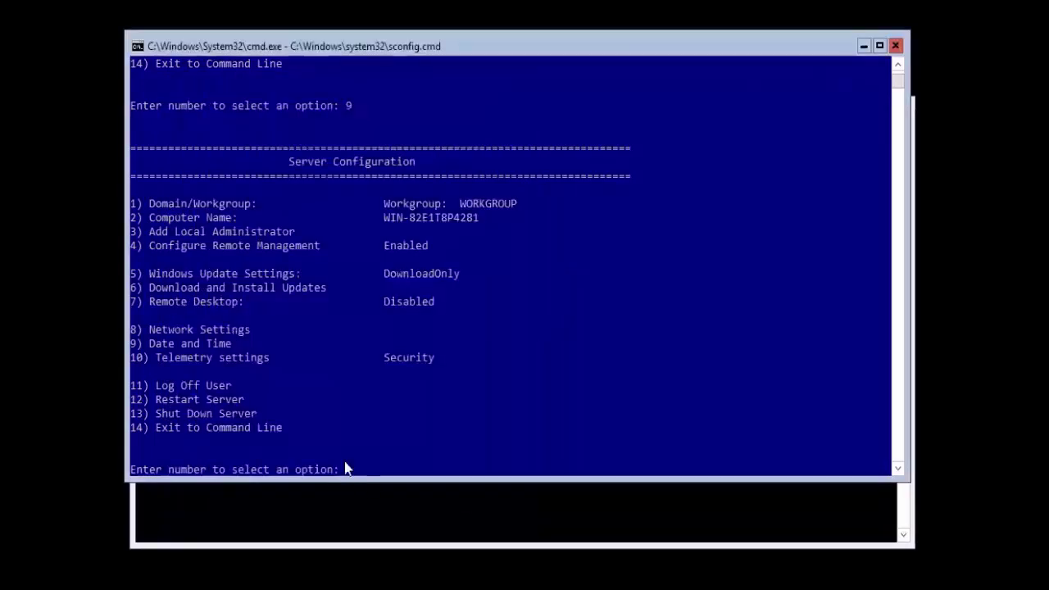
click(399, 259)
In Network Settings, select adapter 1 and choose a static address instead of DHCP
text(8)
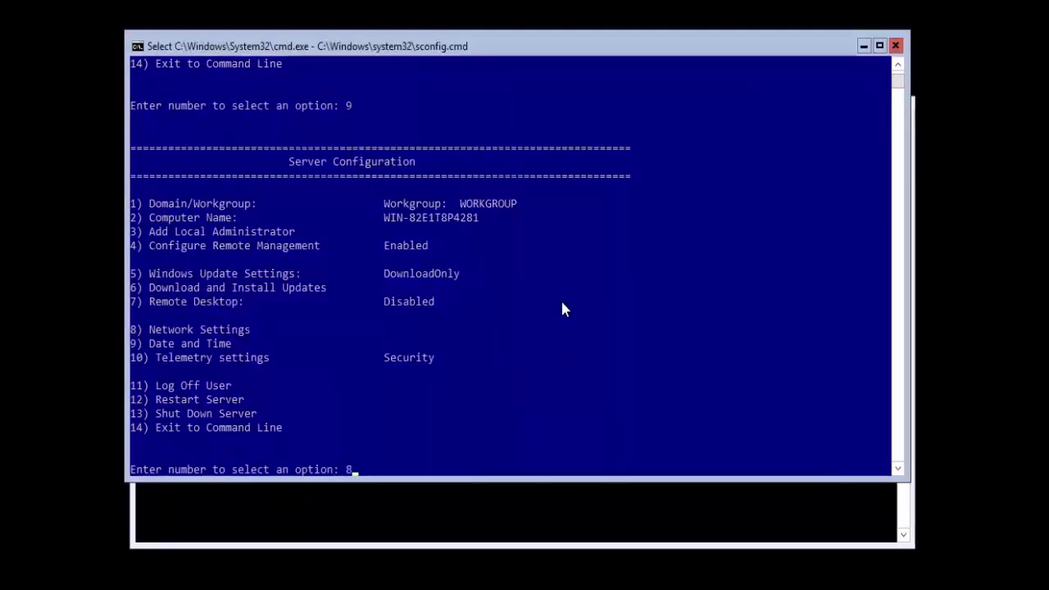
key(Return)
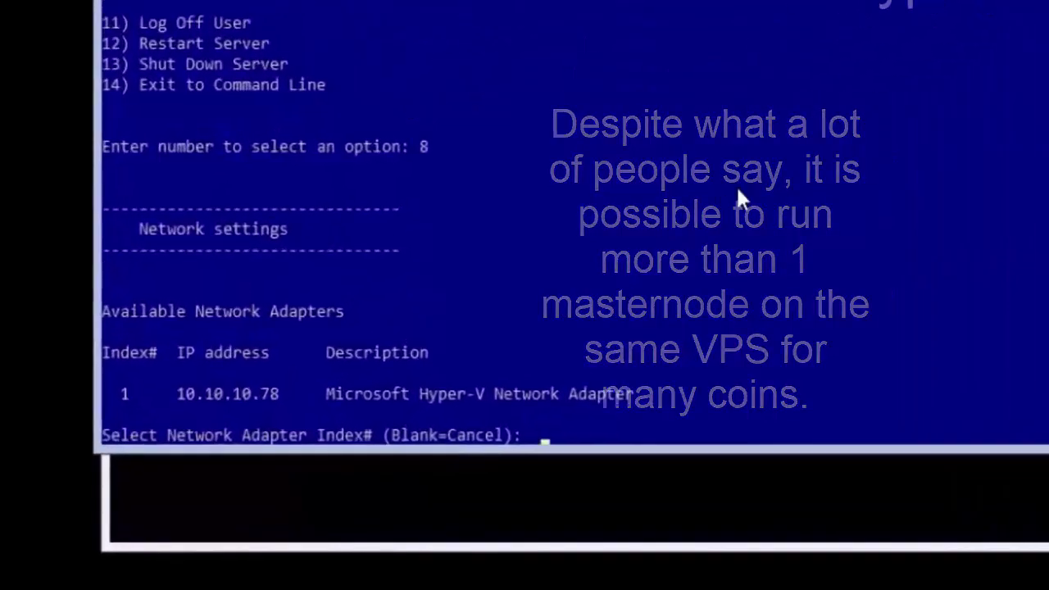
text(1)
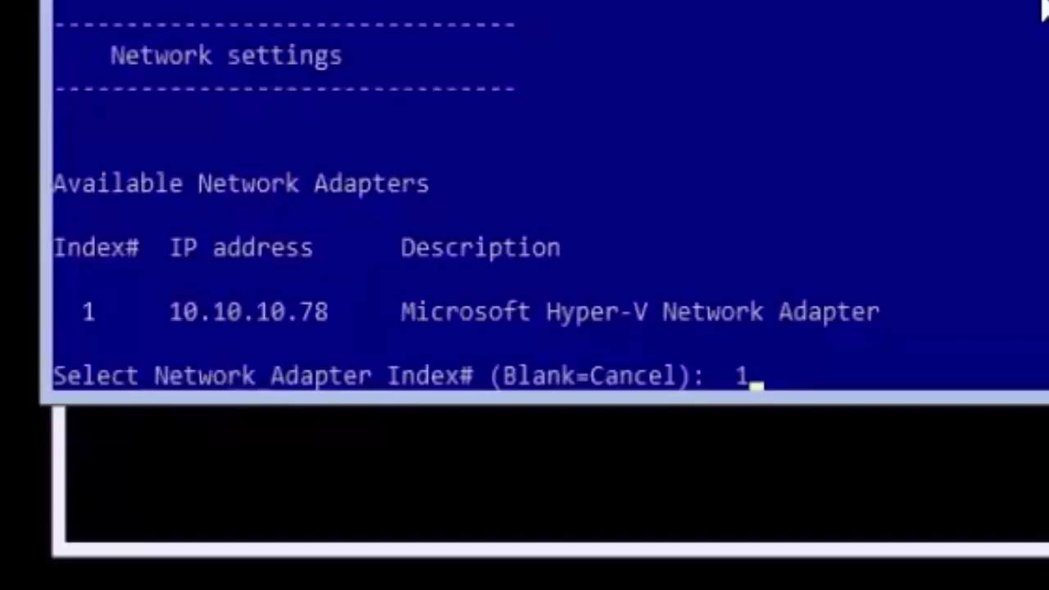
key(Return)
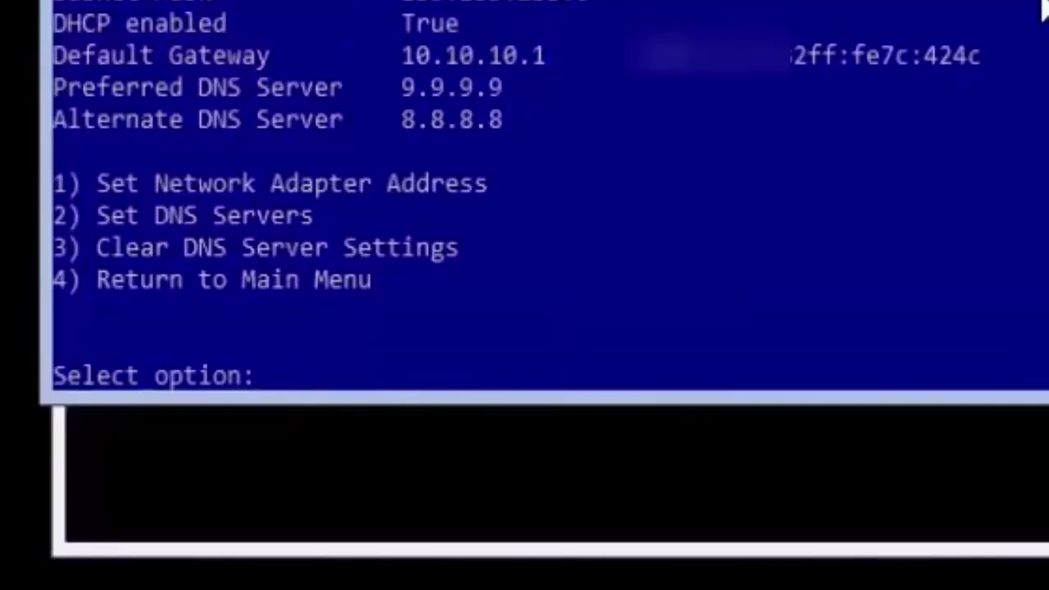
text(1)
key(Return)
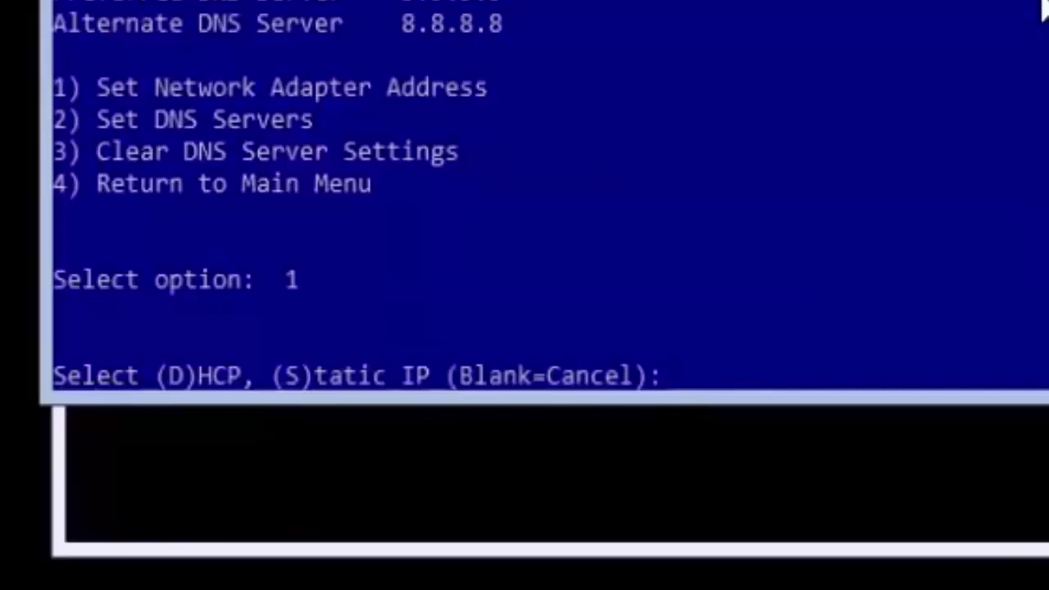
text(s)
key(Return)
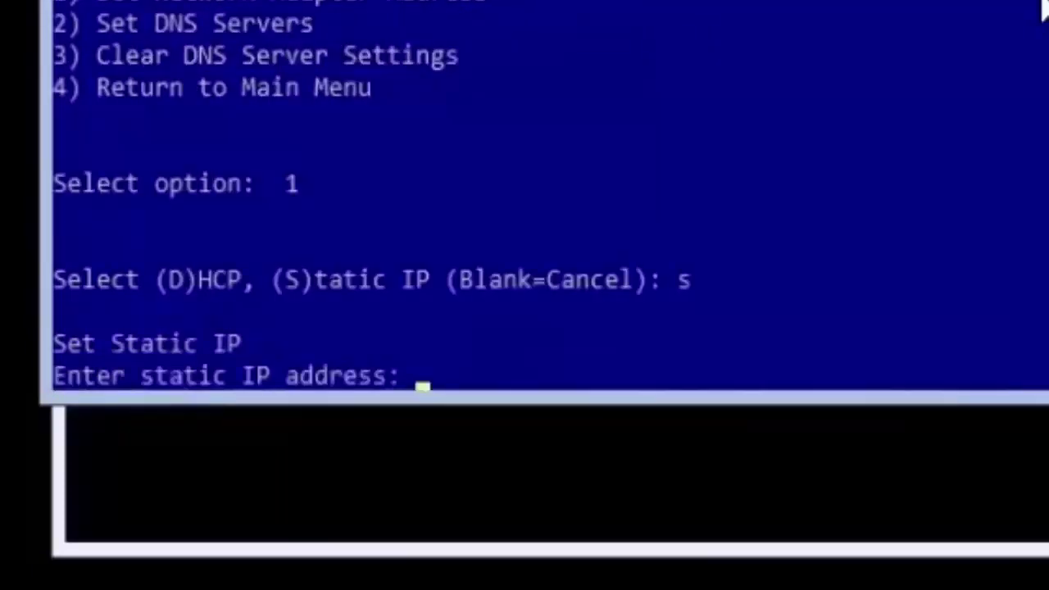
Enter IP 10.10.10.125, subnet mask 255.255.255.0 and gateway 10.10.10.1
text(10.1)
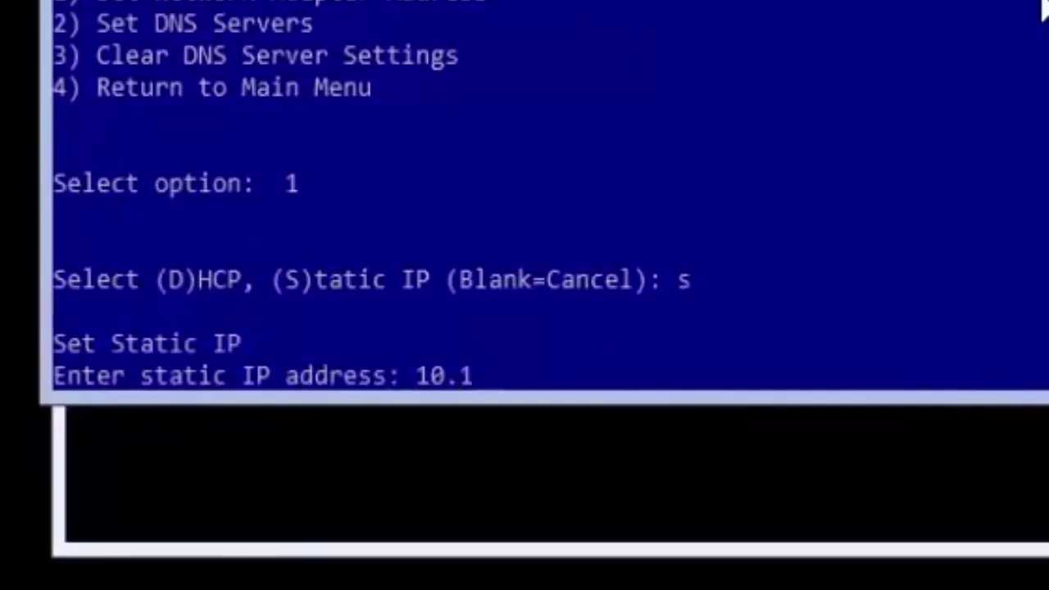
text(0.10.125)
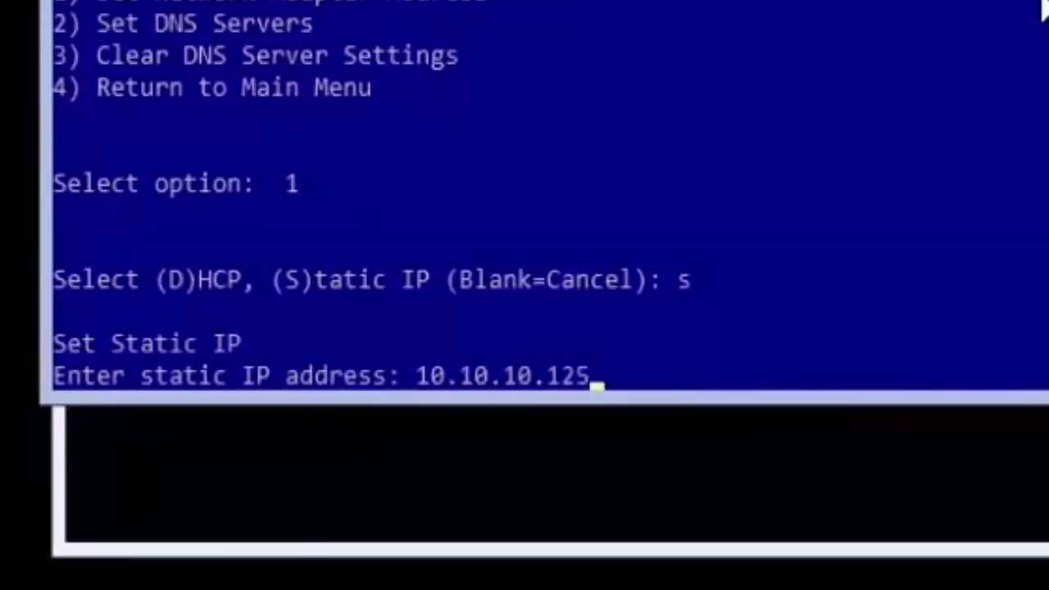
key(Return)
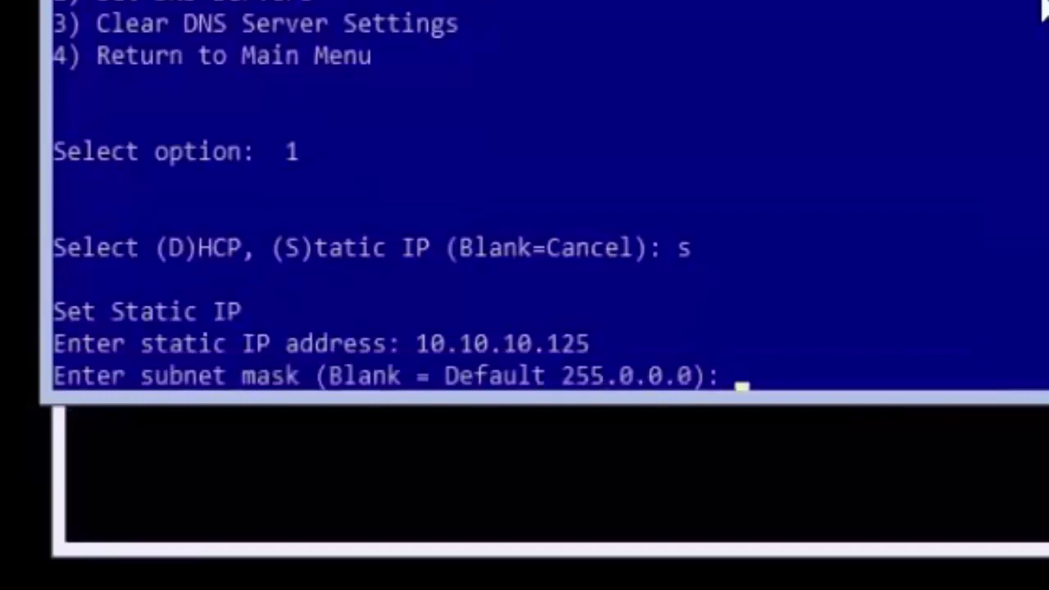
text(255.255.2)
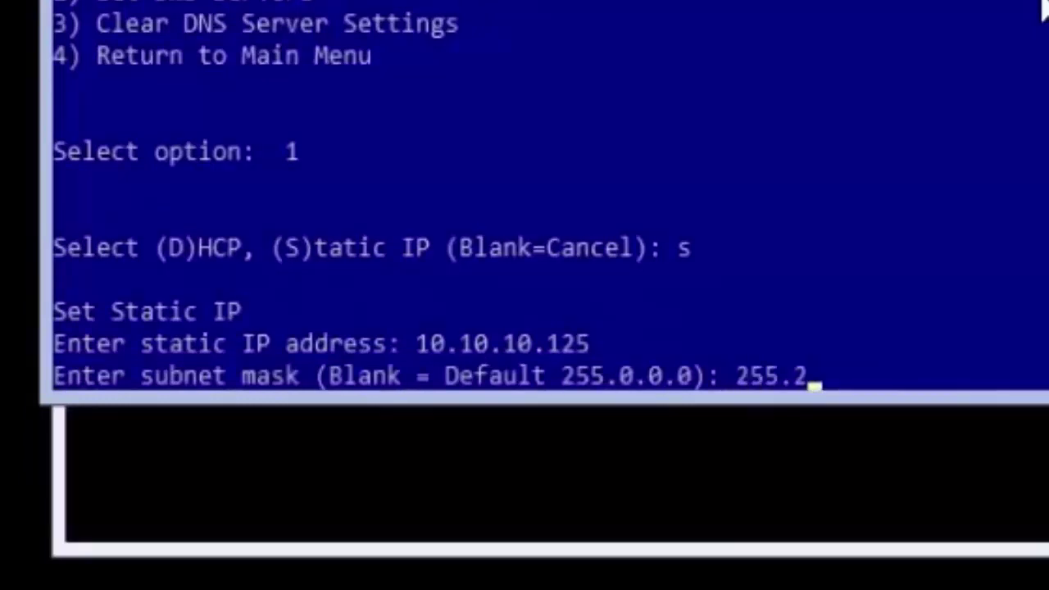
text(55.0)
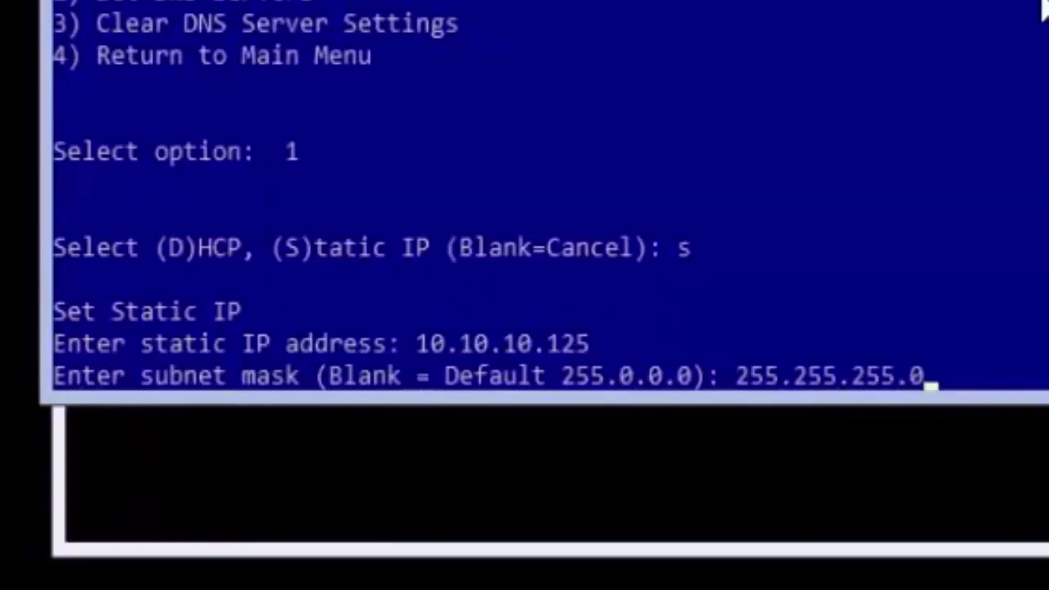
key(Return)
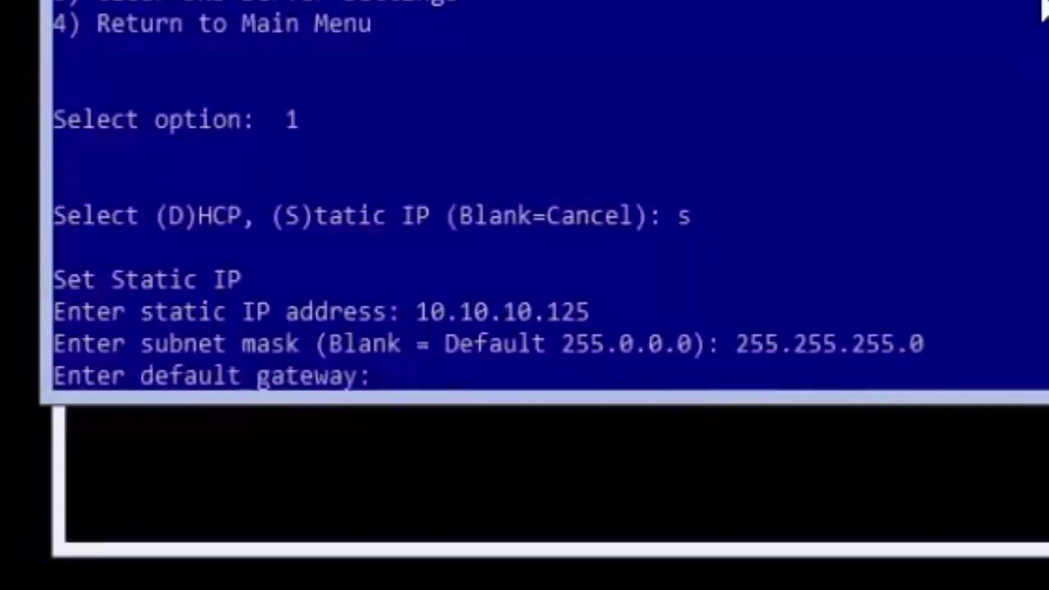
text(10.10.10.1)
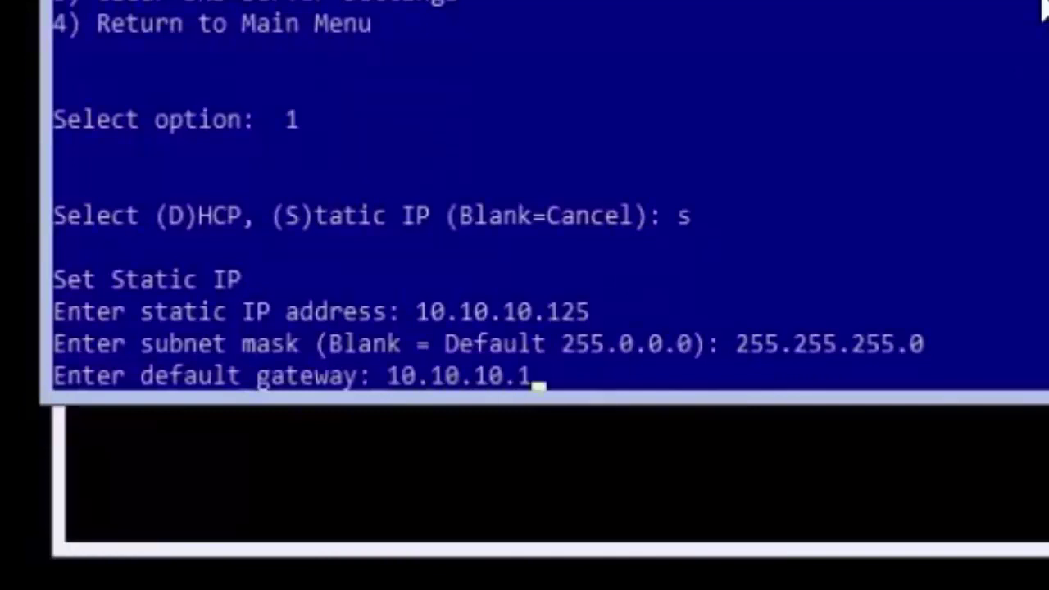
key(Return)
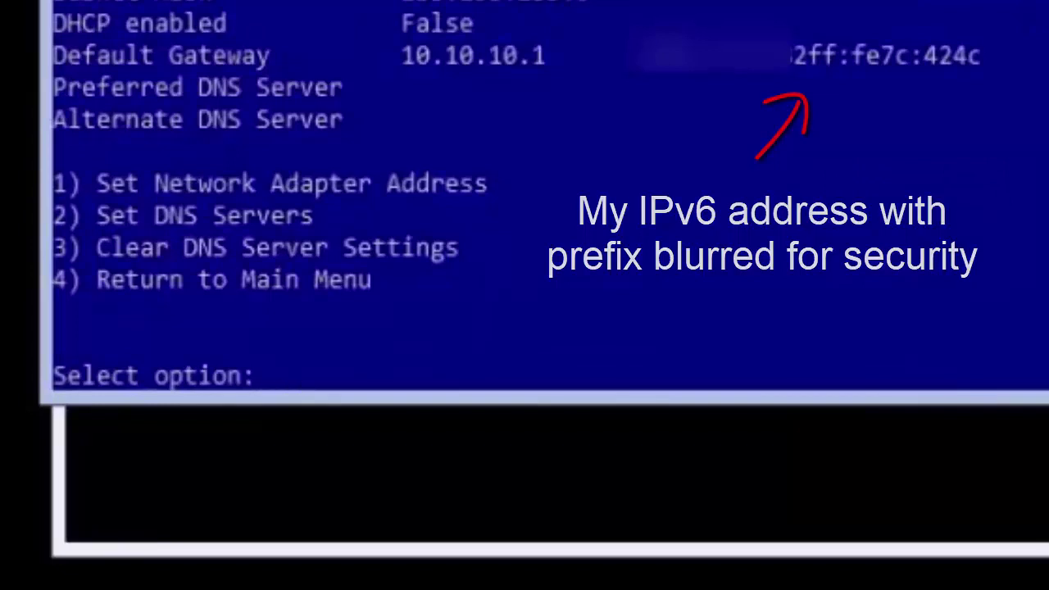
Return to the main menu and enable Remote Desktop (option 7) for Network Level Authentication clients only
text(4)
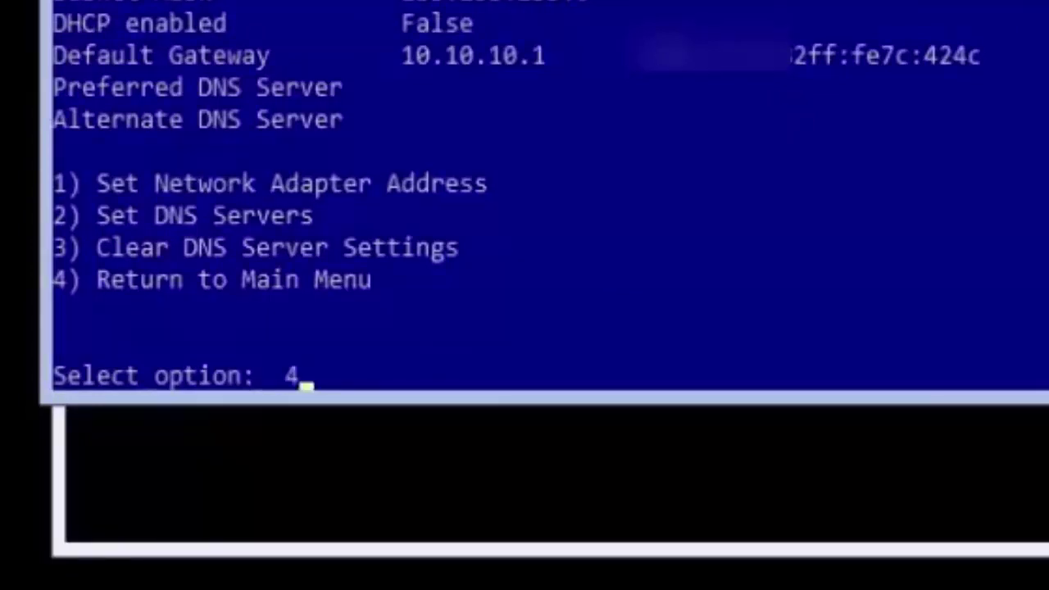
key(Return)
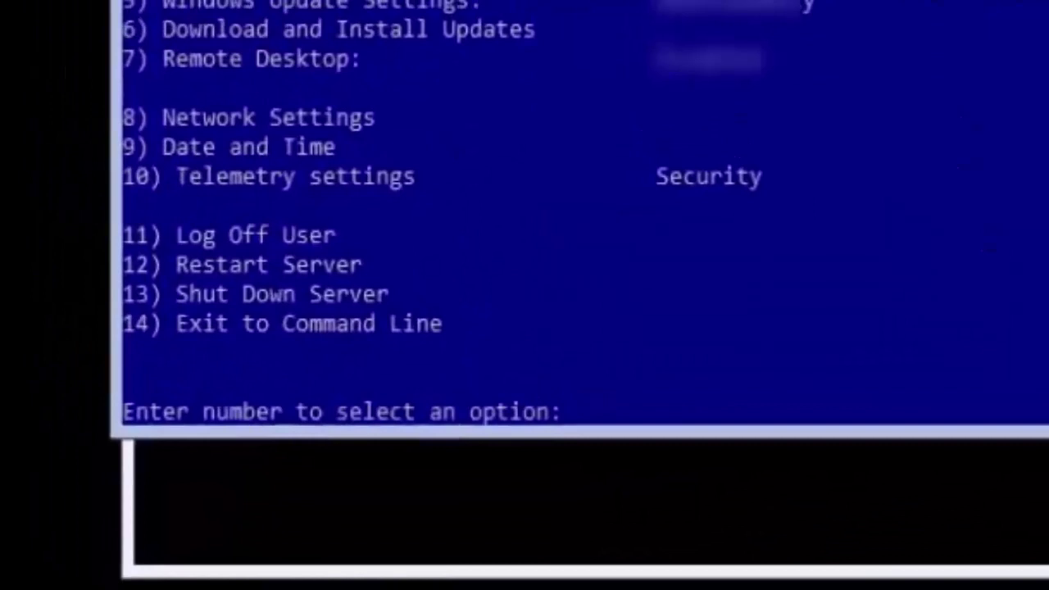
text(7)
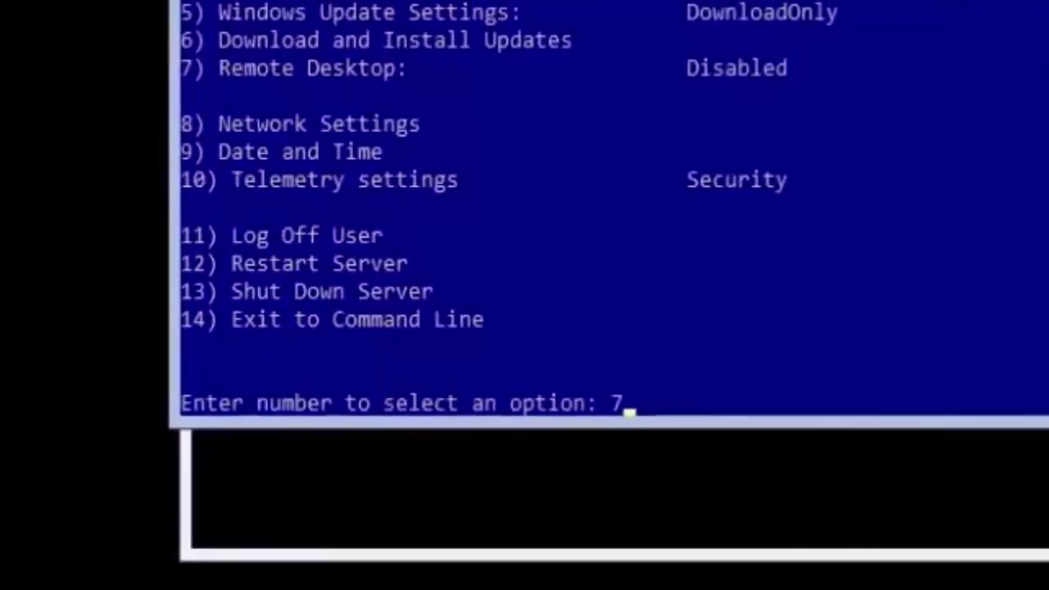
key(Return)
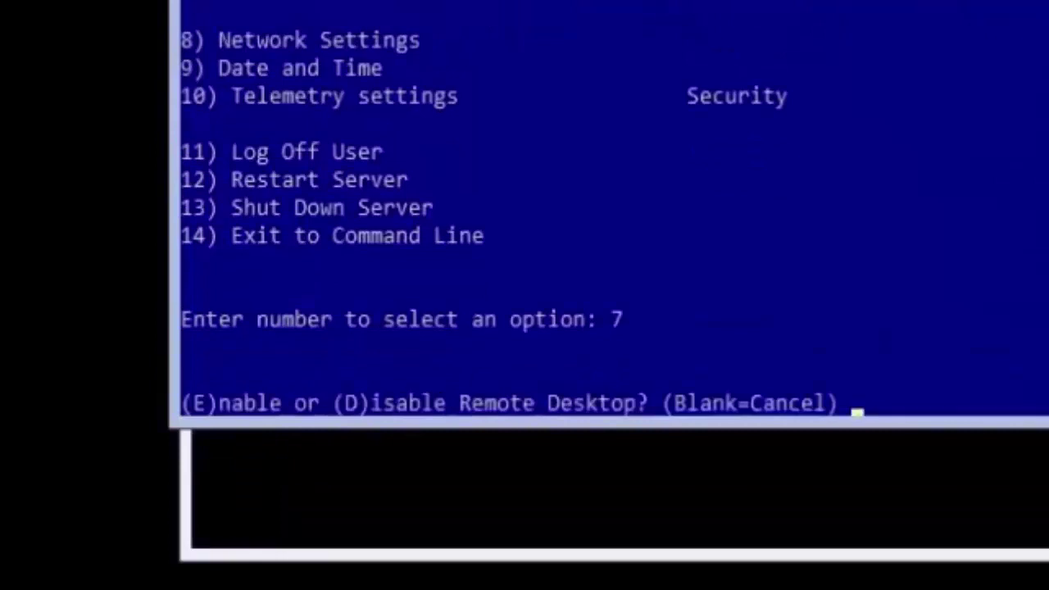
text(e)
key(Return)
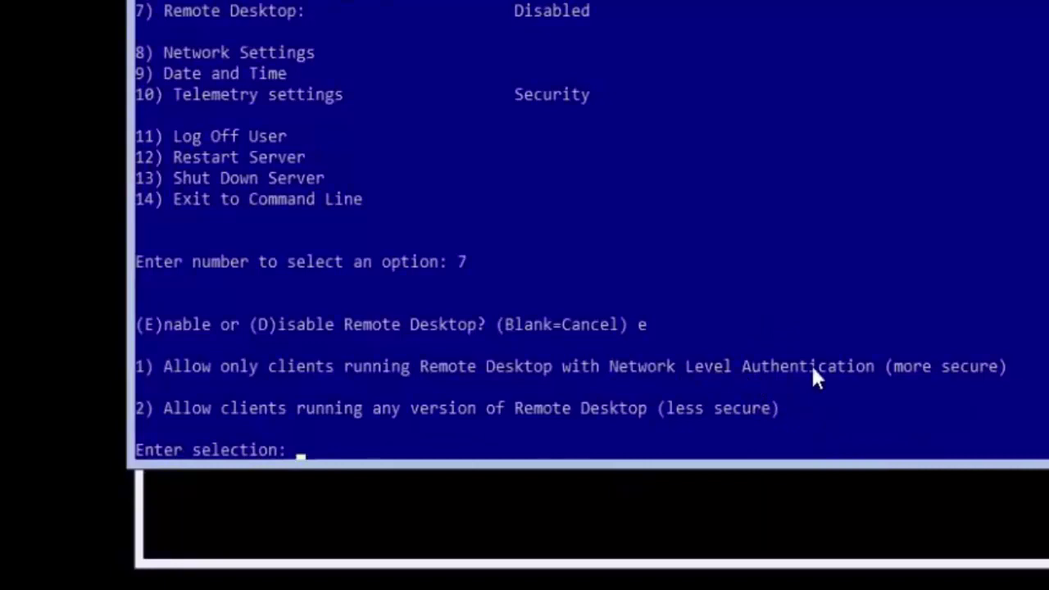
text(1)
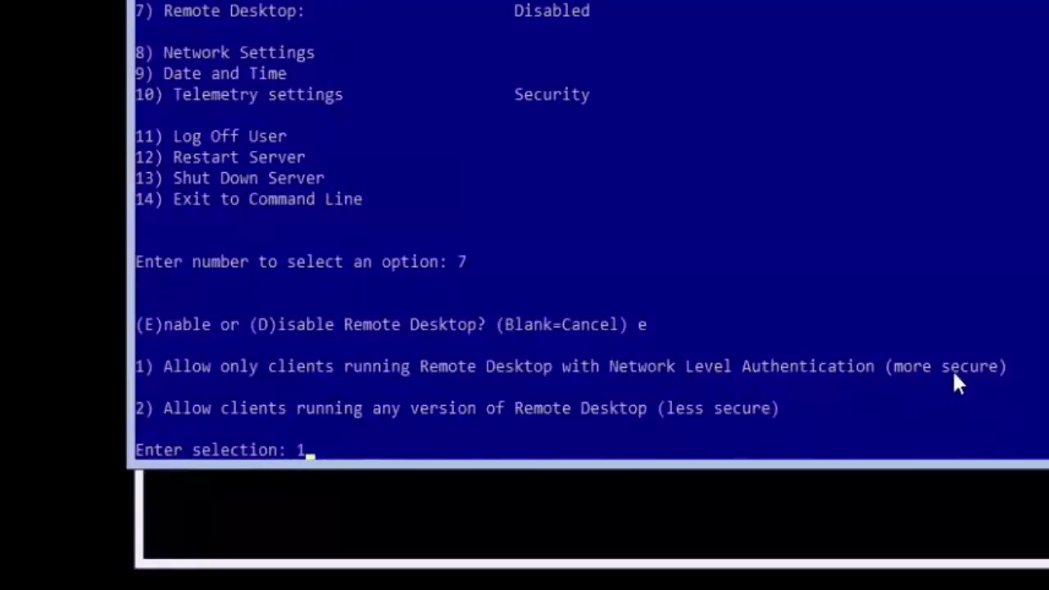
key(Return)
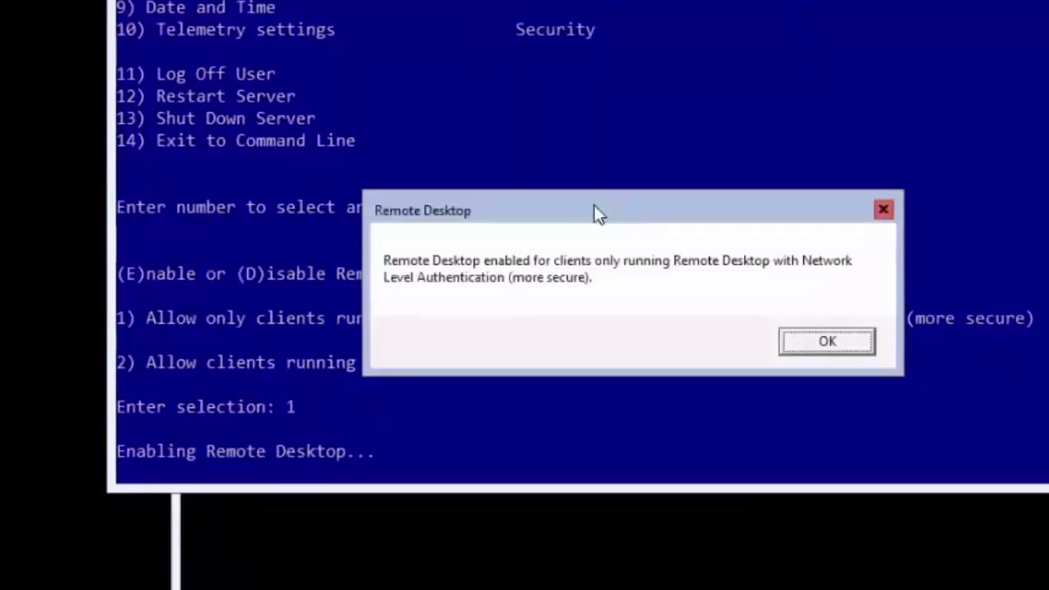
click(816, 347)
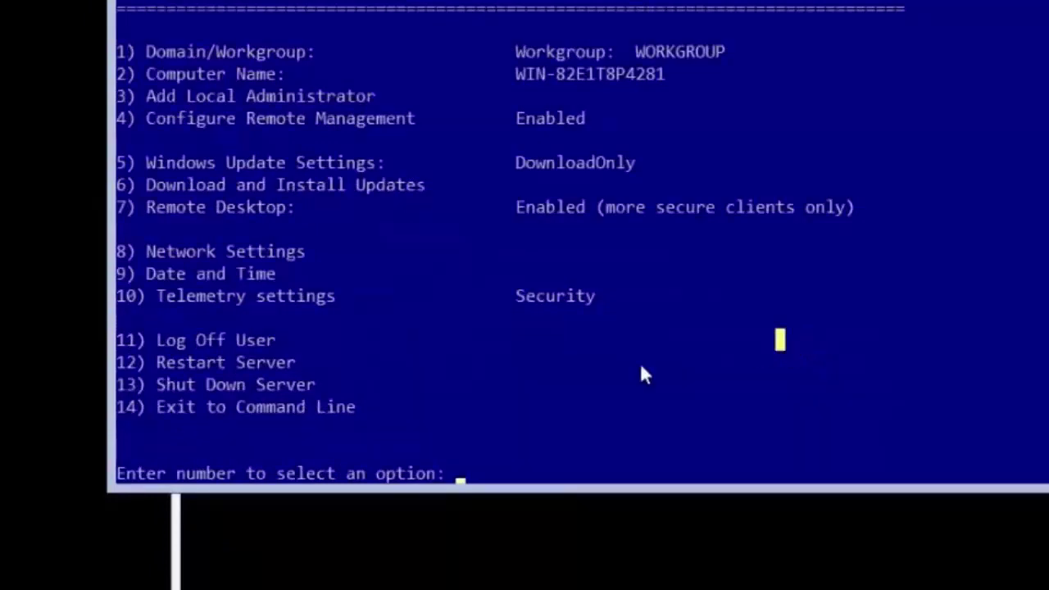
Set Windows Update (option 5) to DownloadOnly and acknowledge the confirmation
text(5)
key(Return)
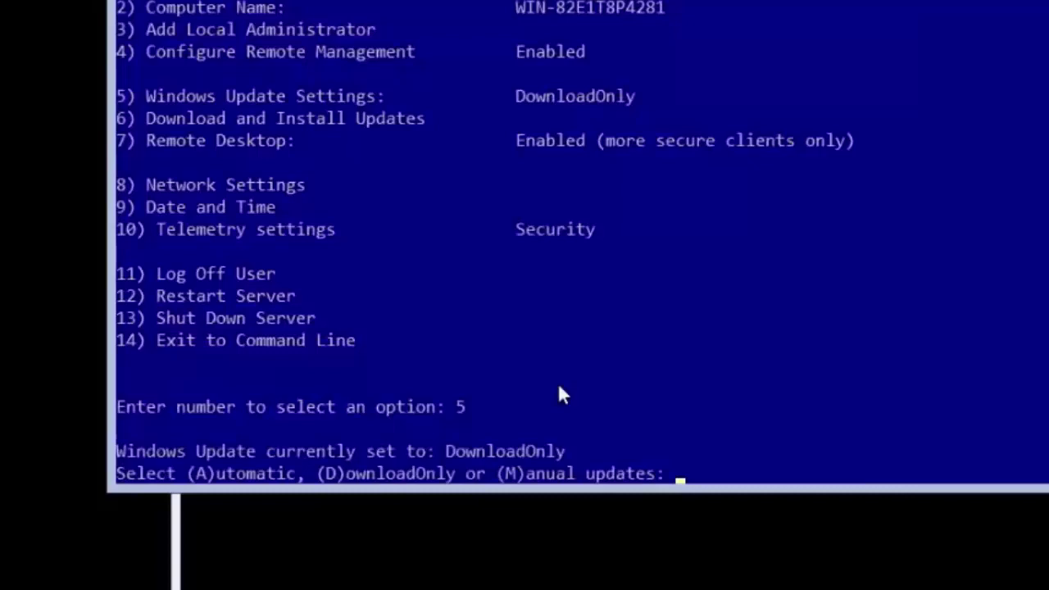
text(d)
key(Return)
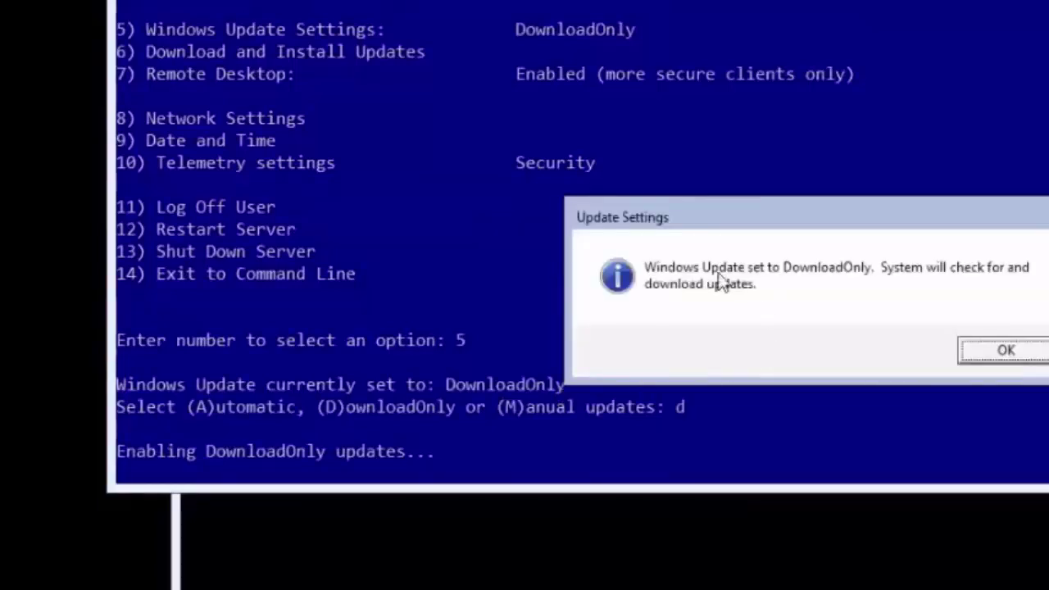
click(983, 352)
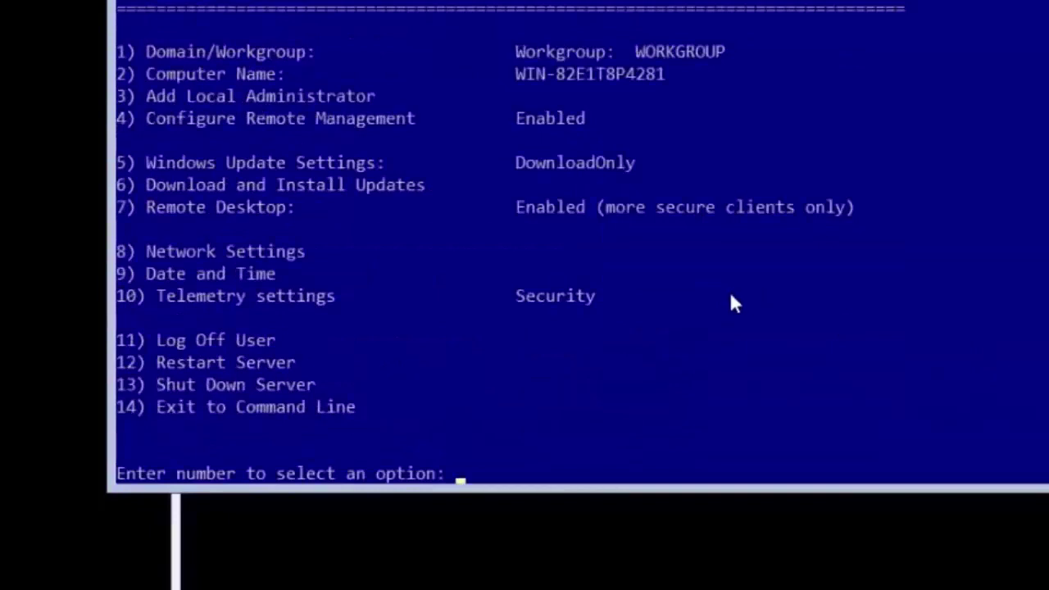
Open Remote Management settings and run a ping test against Hyper-VPS
text(4)
key(Return)
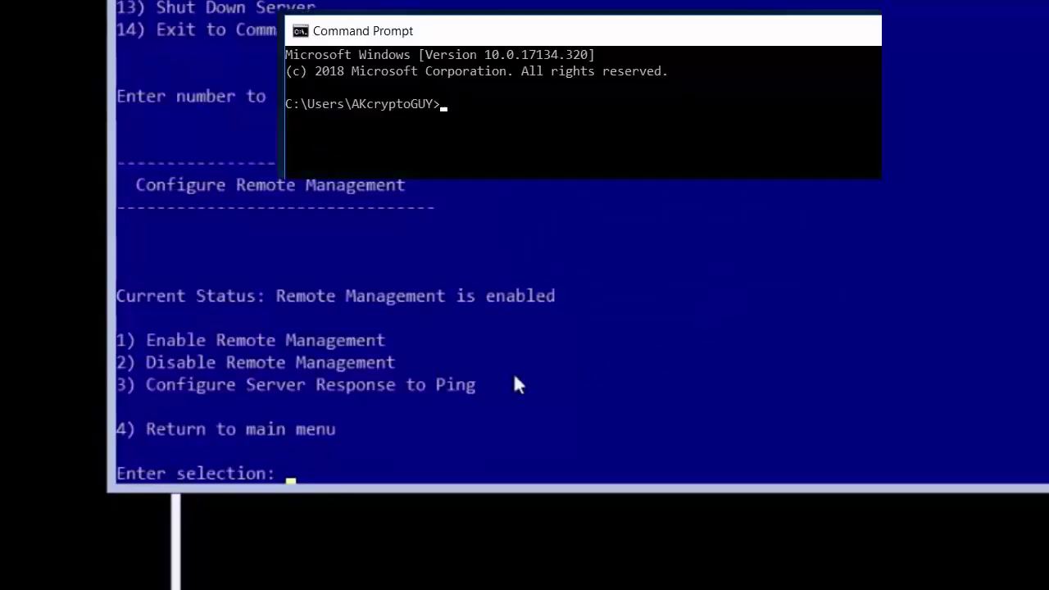
text(ping Hyper-VPS)
key(Return)
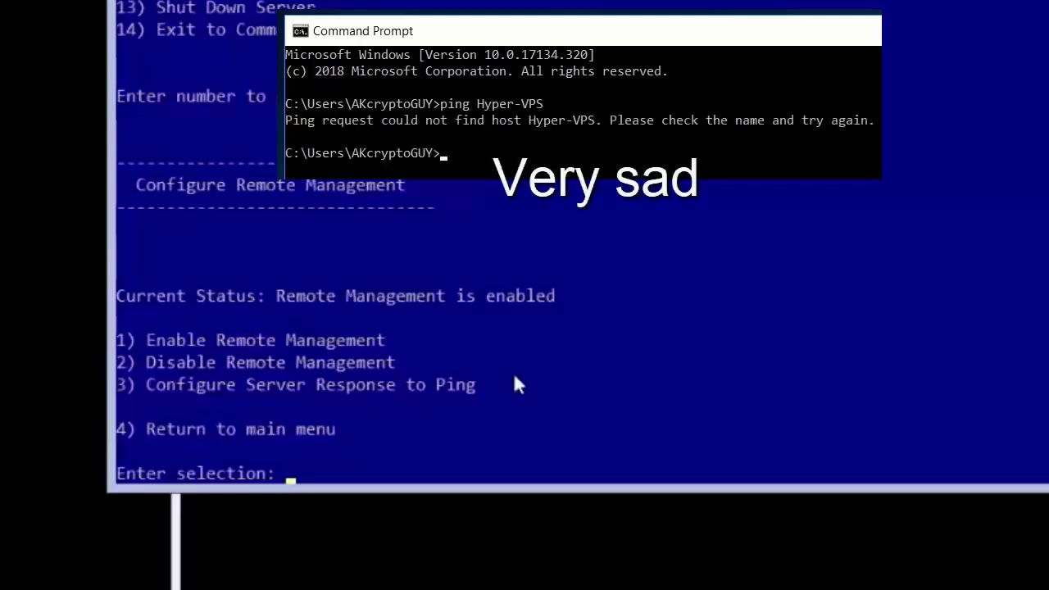
text(:()
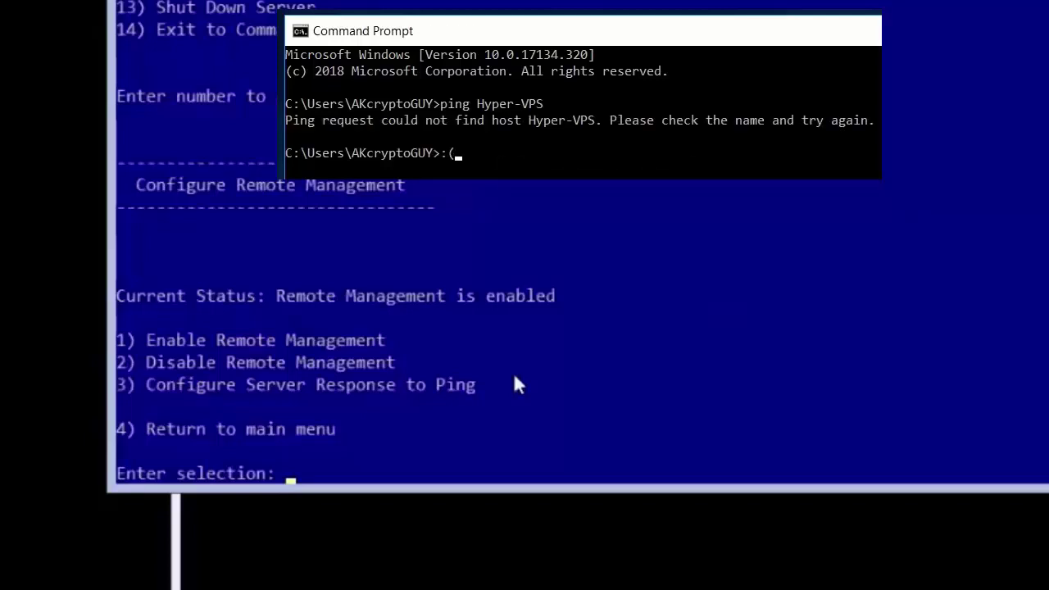
click(527, 376)
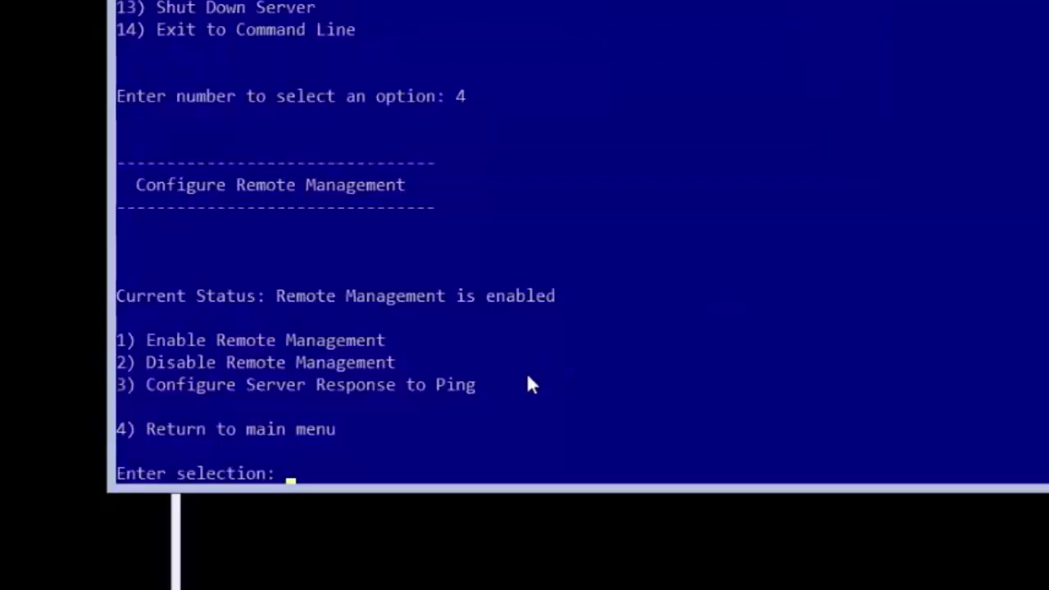
Enable server response to ping (option 3), confirm pings to Hyper-VPS succeed, and return to the main menu
text(3)
key(Return)
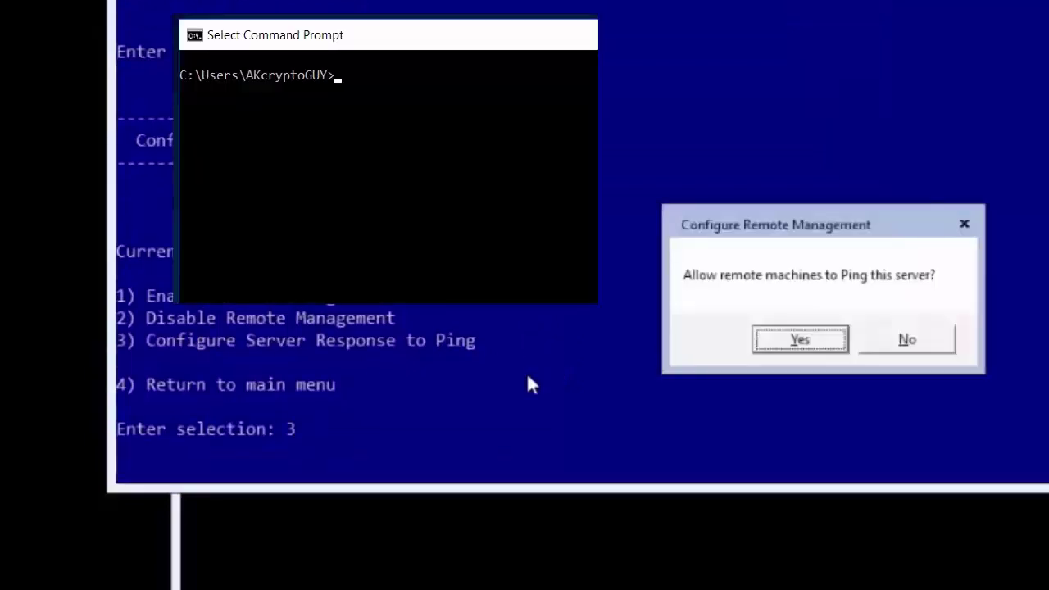
text(ping Hyper-VPS)
key(Return)
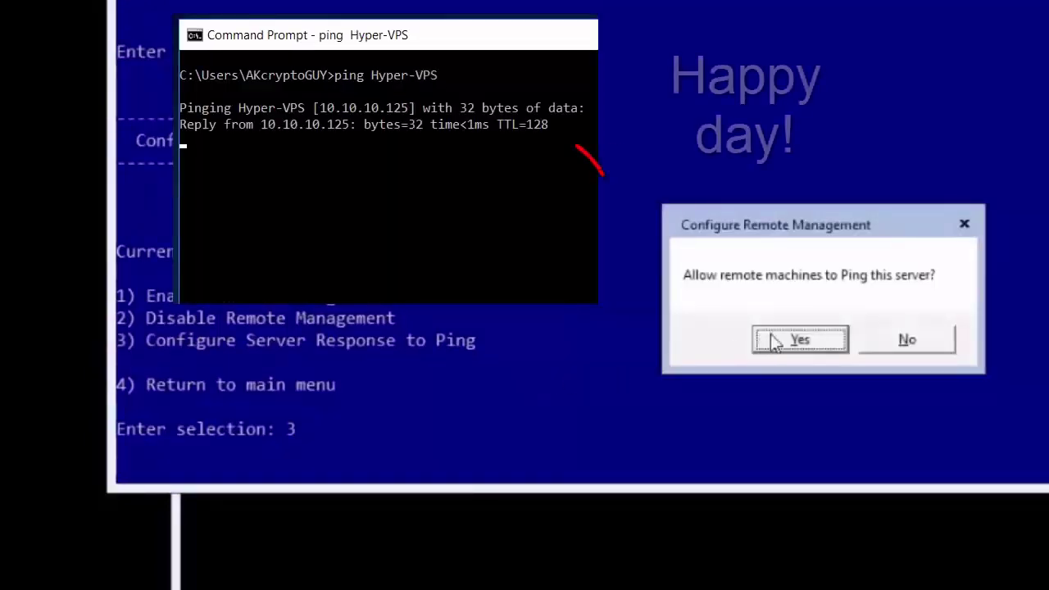
click(770, 336)
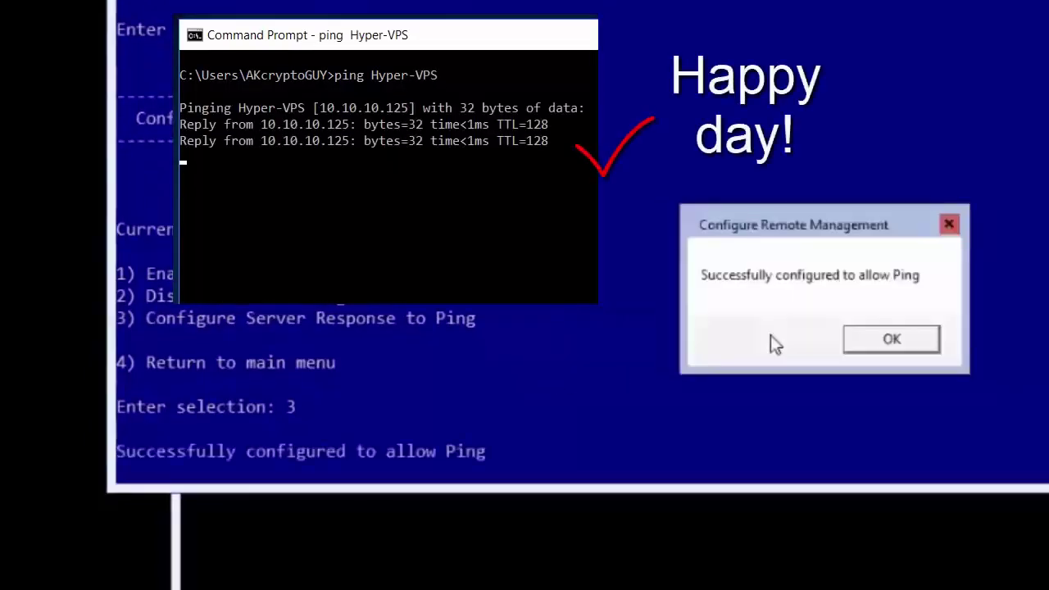
click(859, 342)
text(exce)
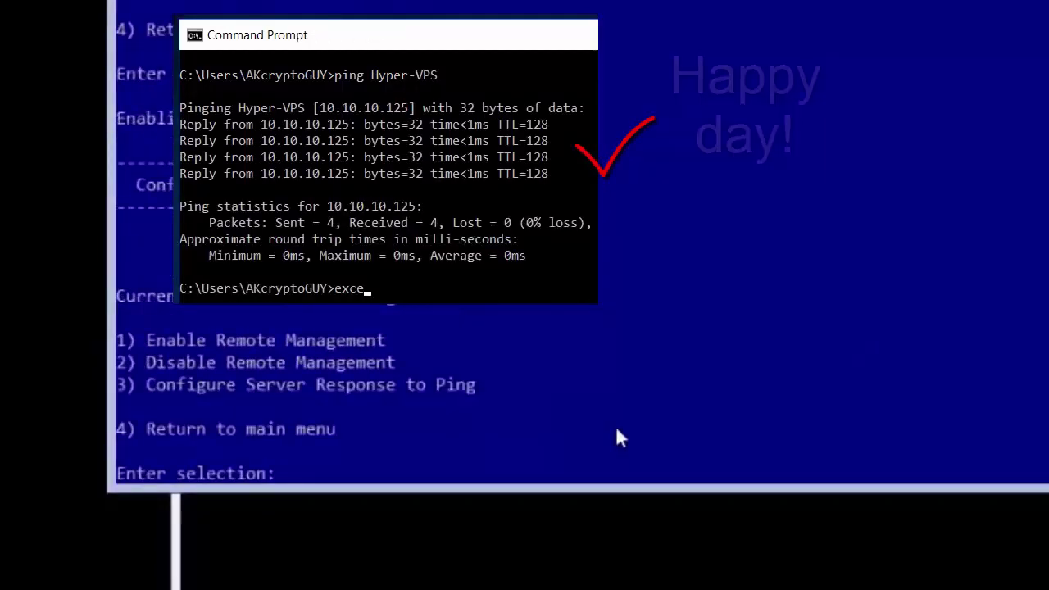
text(llent!  back t4o work)
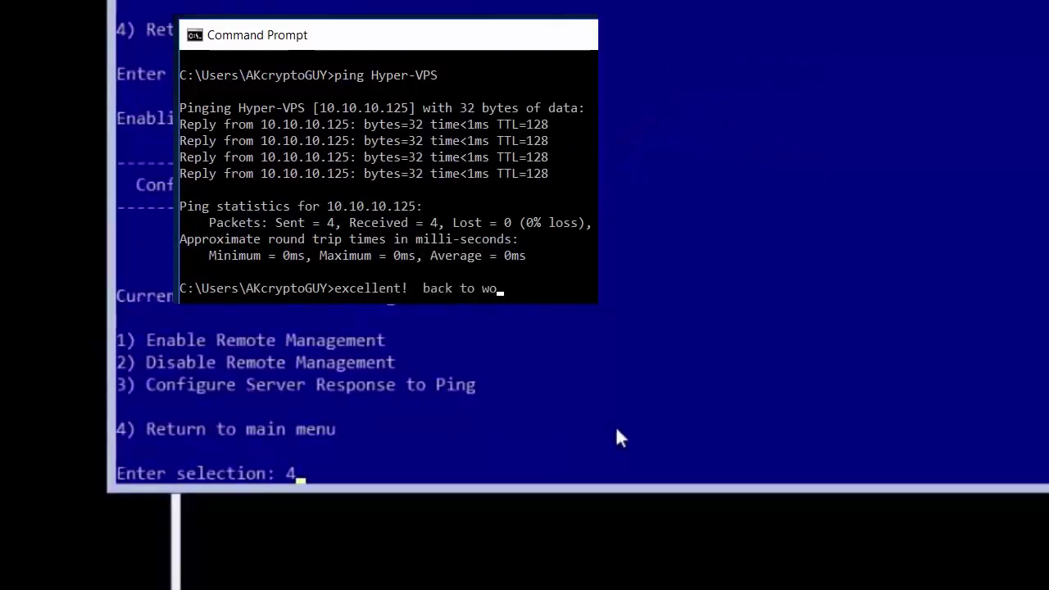
key(Return)
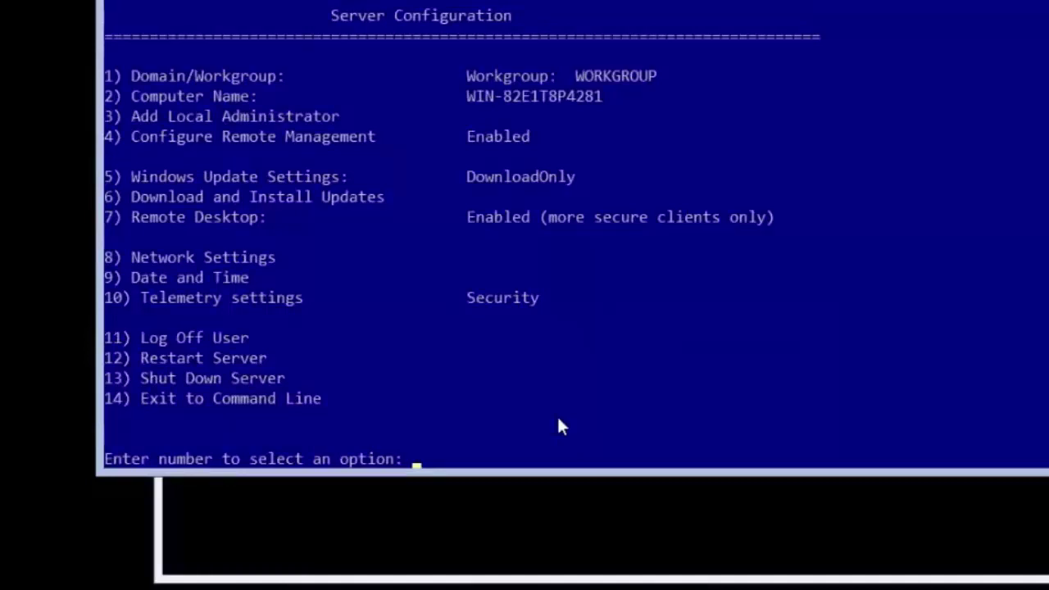
Choose option 3 to add a local administrator and enter the new account's username
text(3)
key(Return)
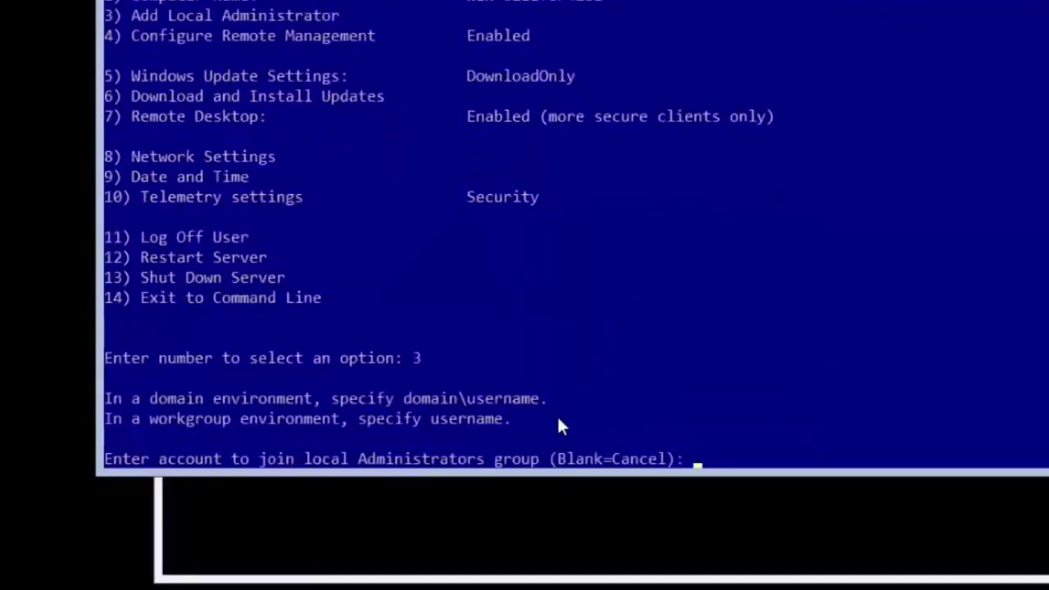
text(AKcryptoGUY)
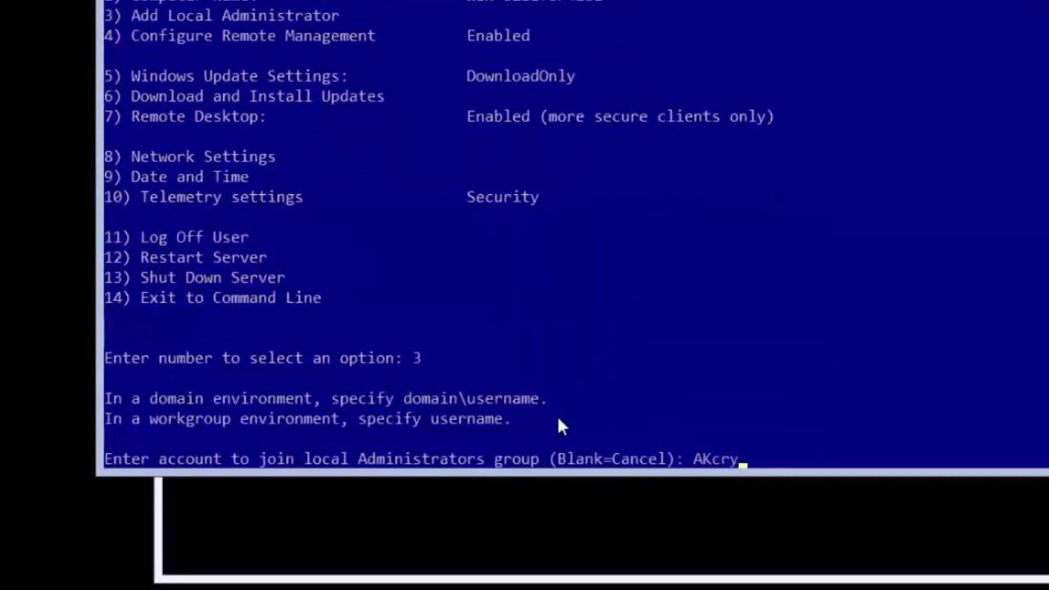
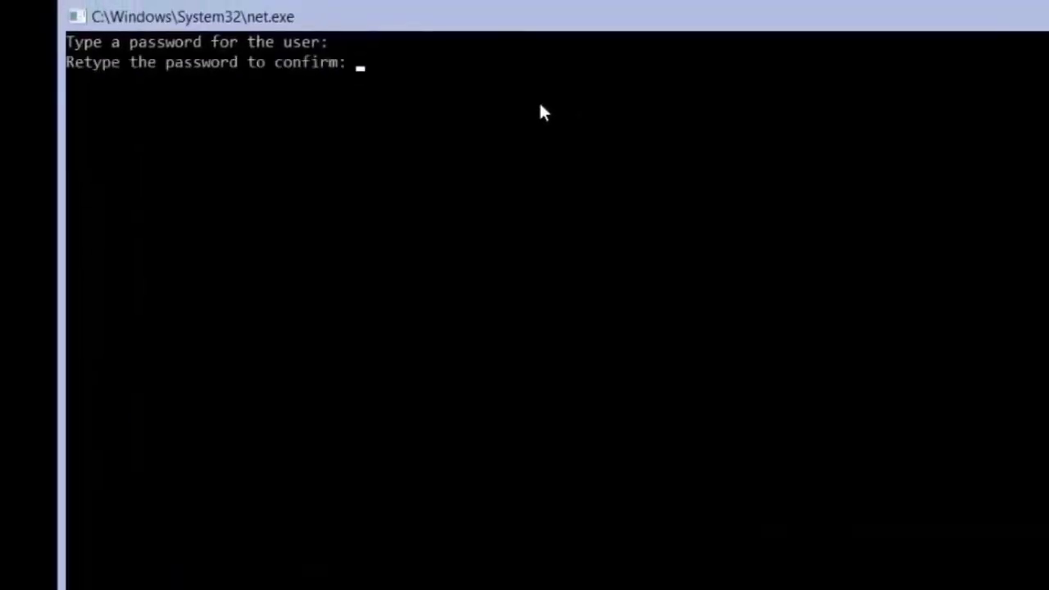
Confirm the new account's password and dismiss the command-completed message
key(Return)
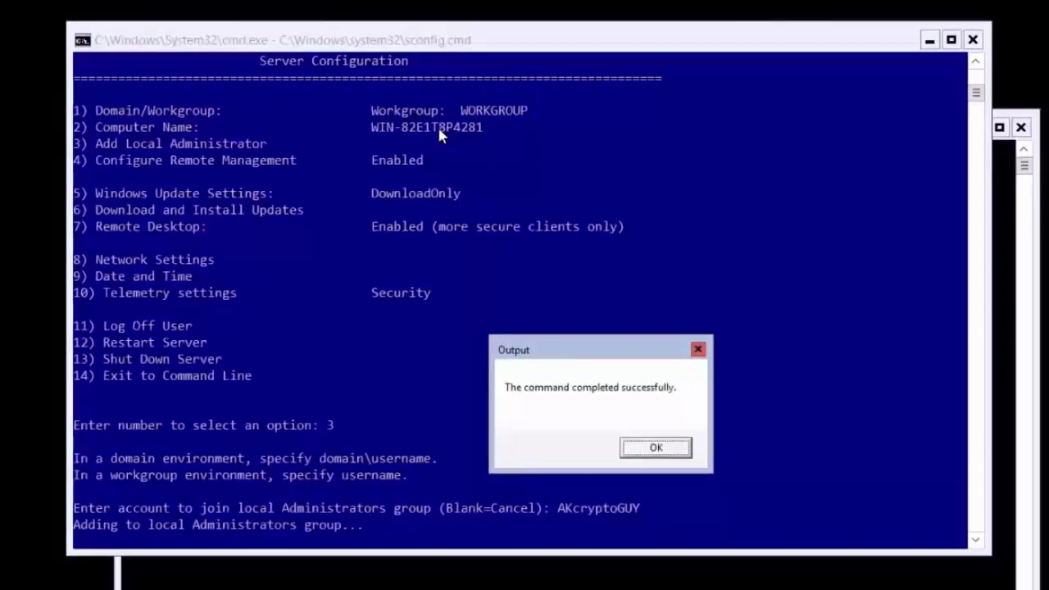
key(Return)
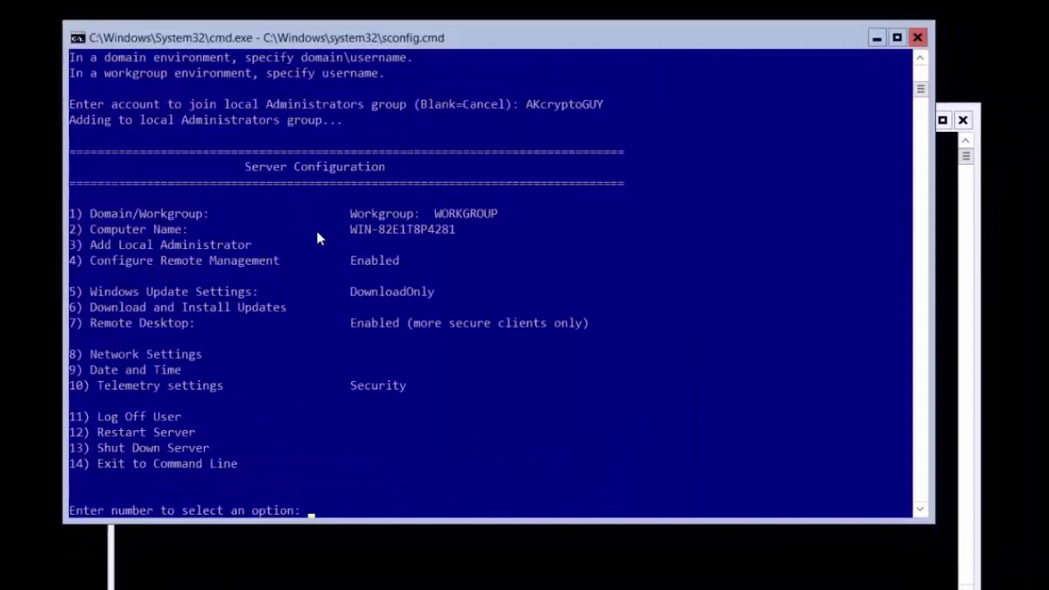
Change the computer name to Hyper-VPS via option 2 and decline the immediate restart
text(2)
key(Return)
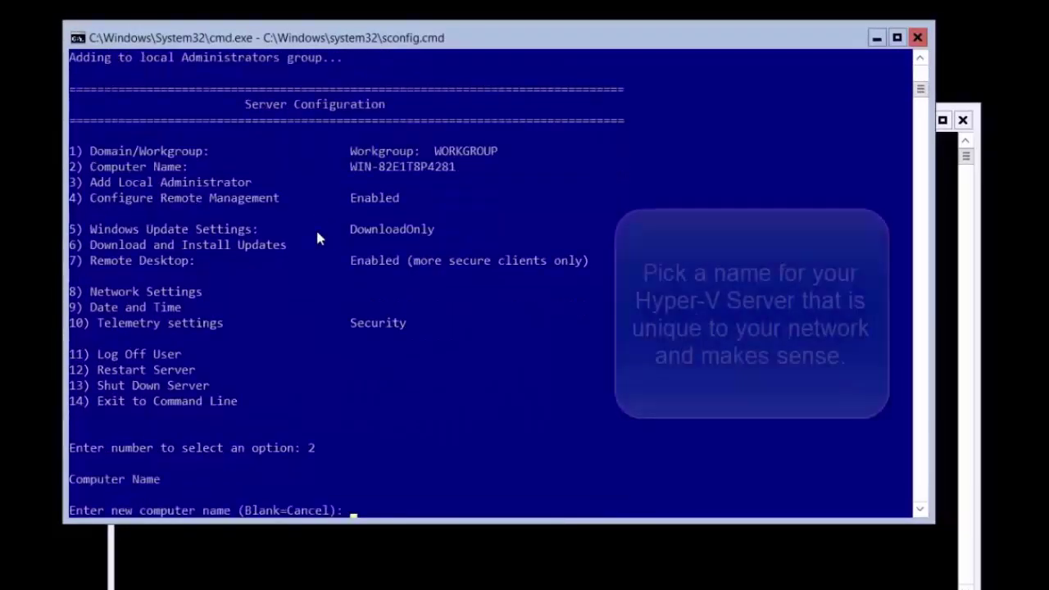
text(H)
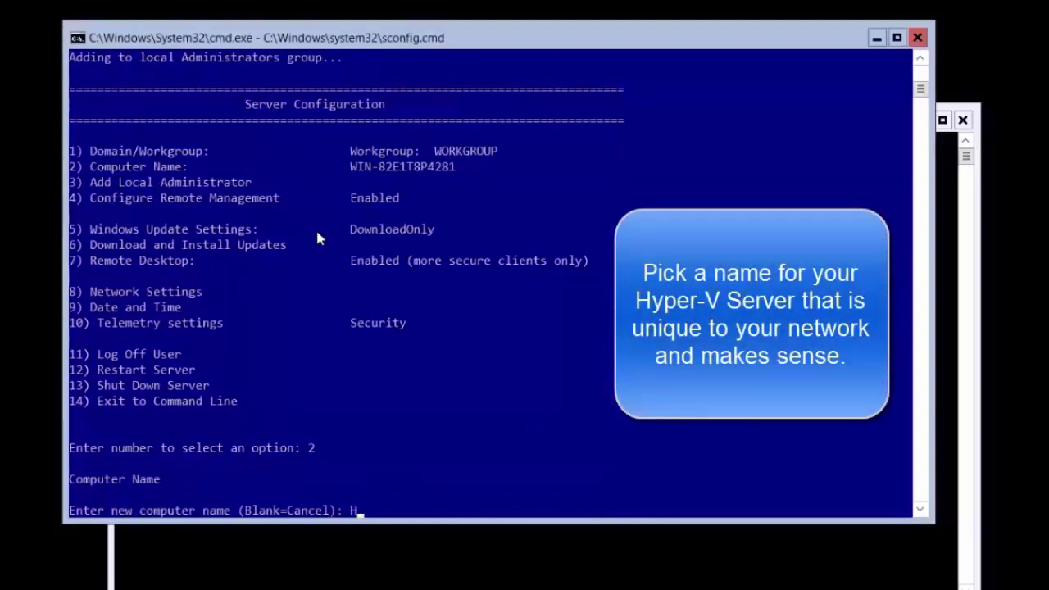
text(yper-VPS)
key(Return)
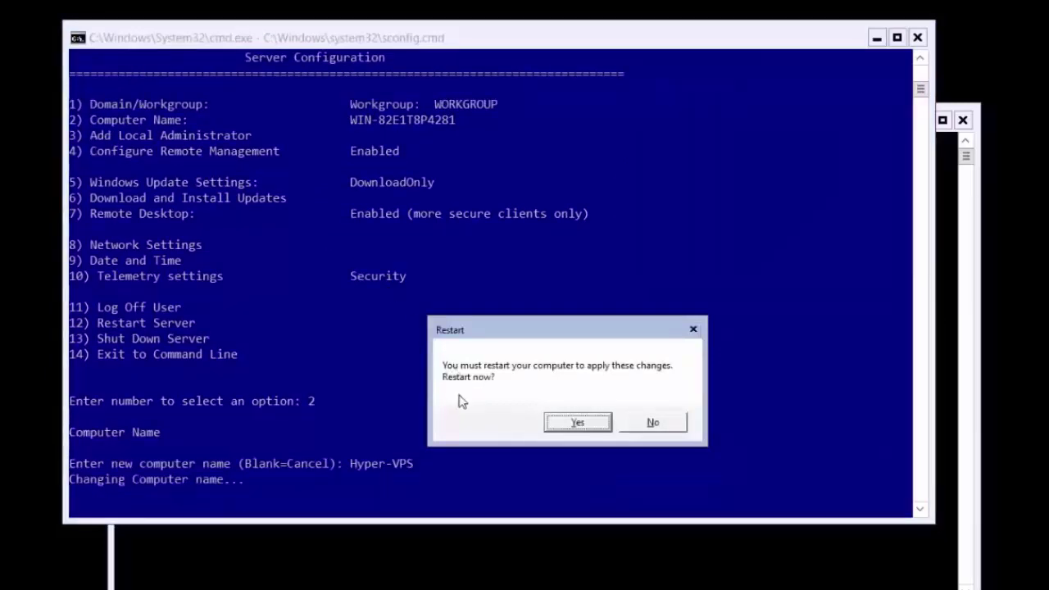
click(640, 425)
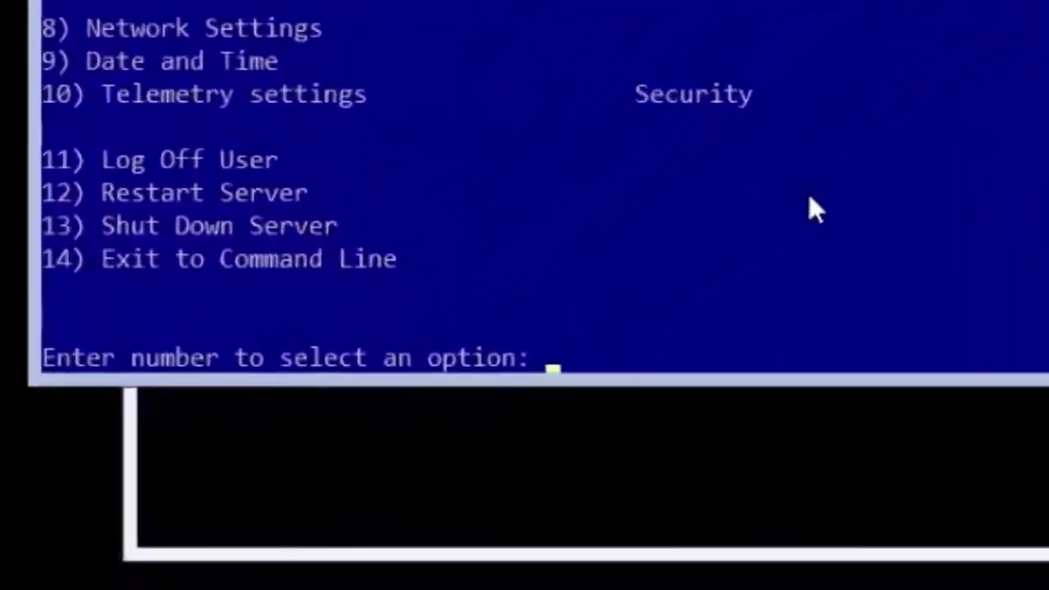
Join the workgroup VPS via option 1 and acknowledge the welcome message
text(1)
key(Return)
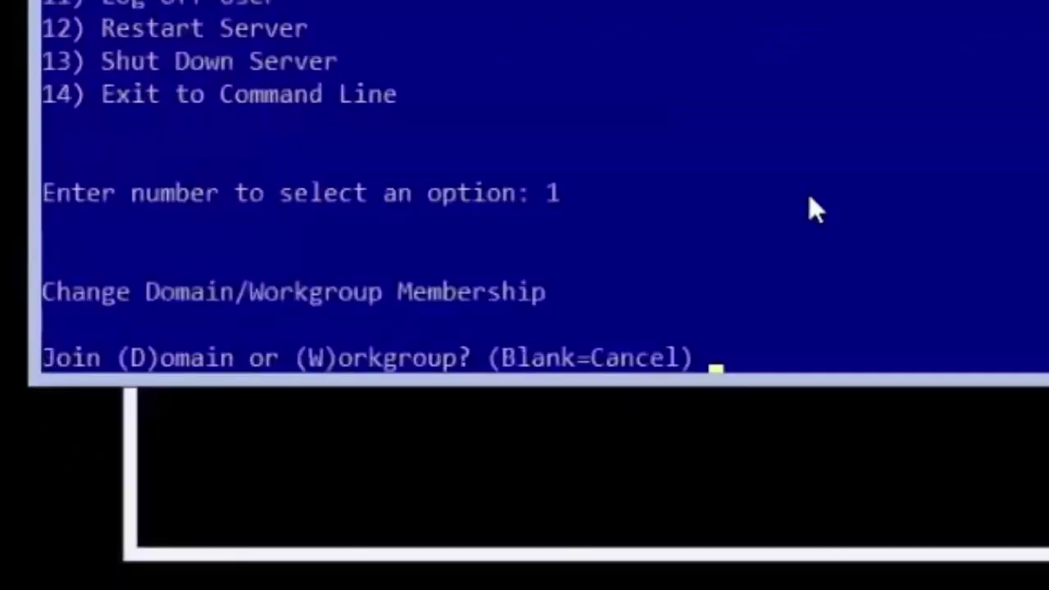
text(W)
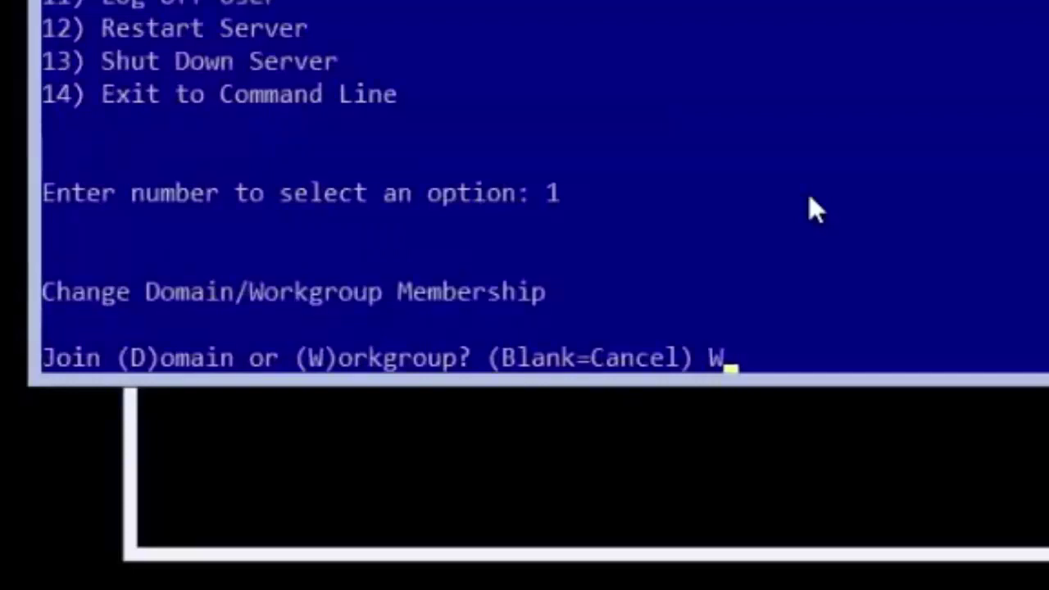
key(Return)
text(VPS)
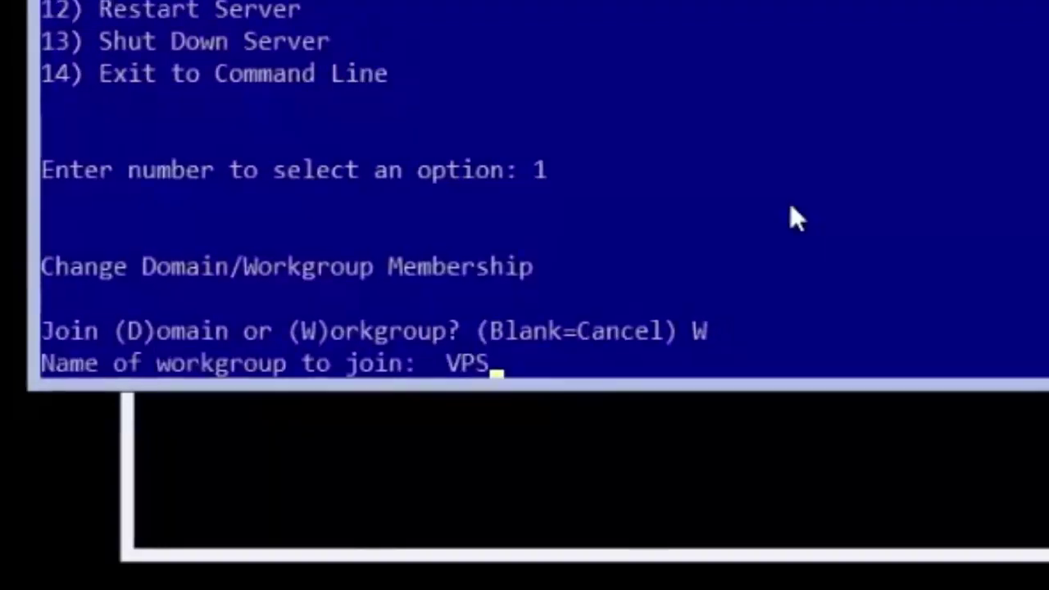
key(Return)
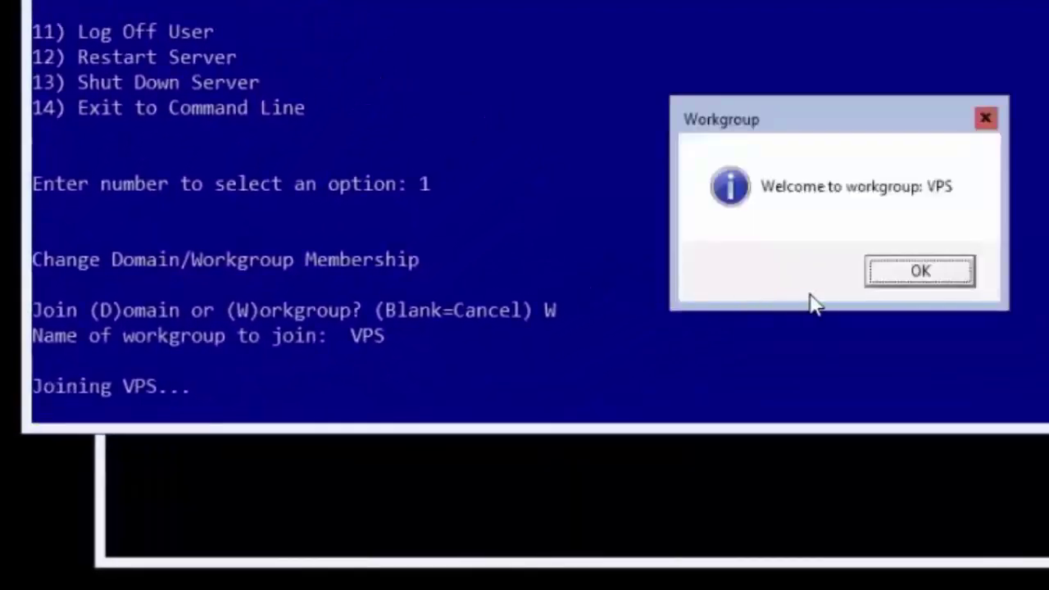
click(894, 273)
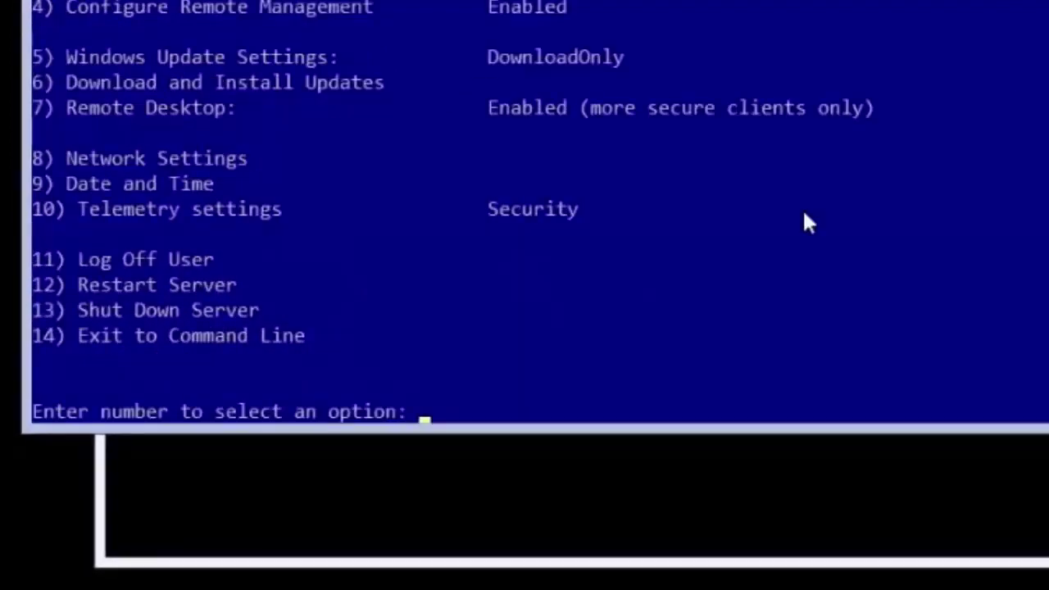
Restart with option 12, sign in as Administrator, then start updates with option 6
text(12)
key(Return)
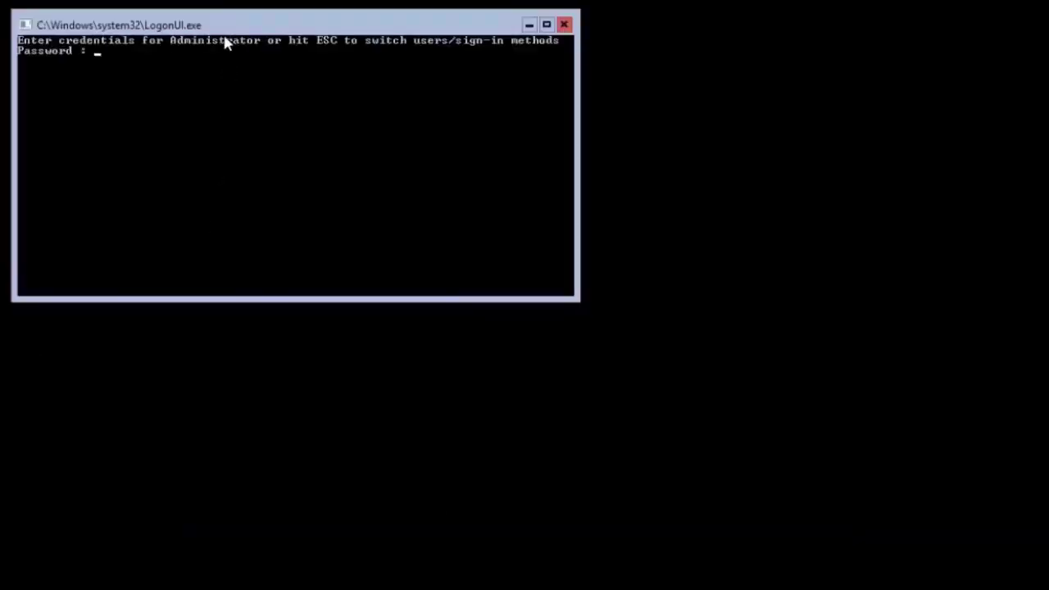
text(*********)
key(Return)
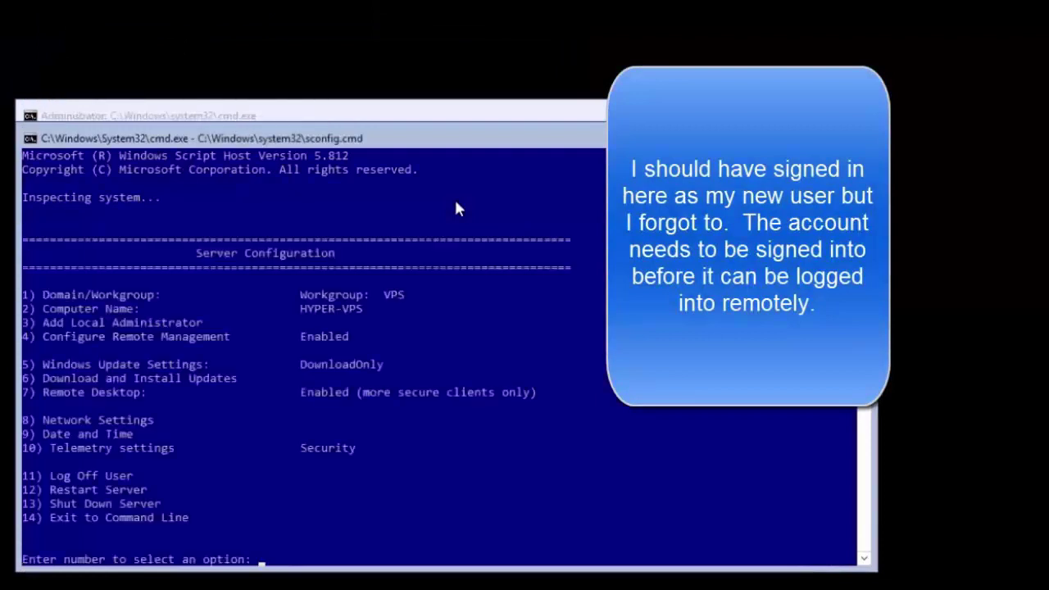
text(6)
key(Return)
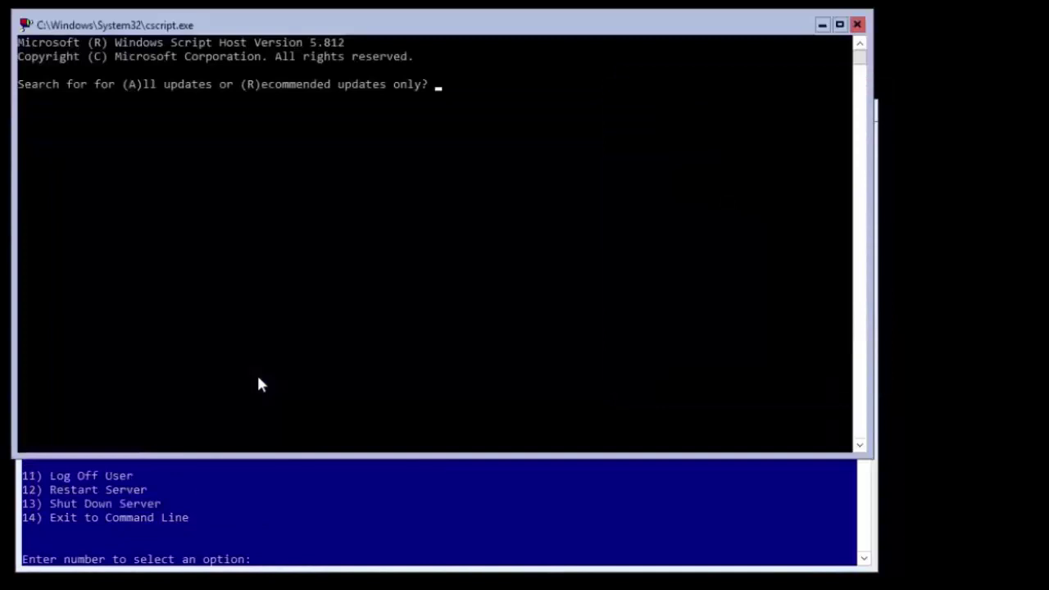
Search all updates and install all three found updates
text(A)
key(Return)
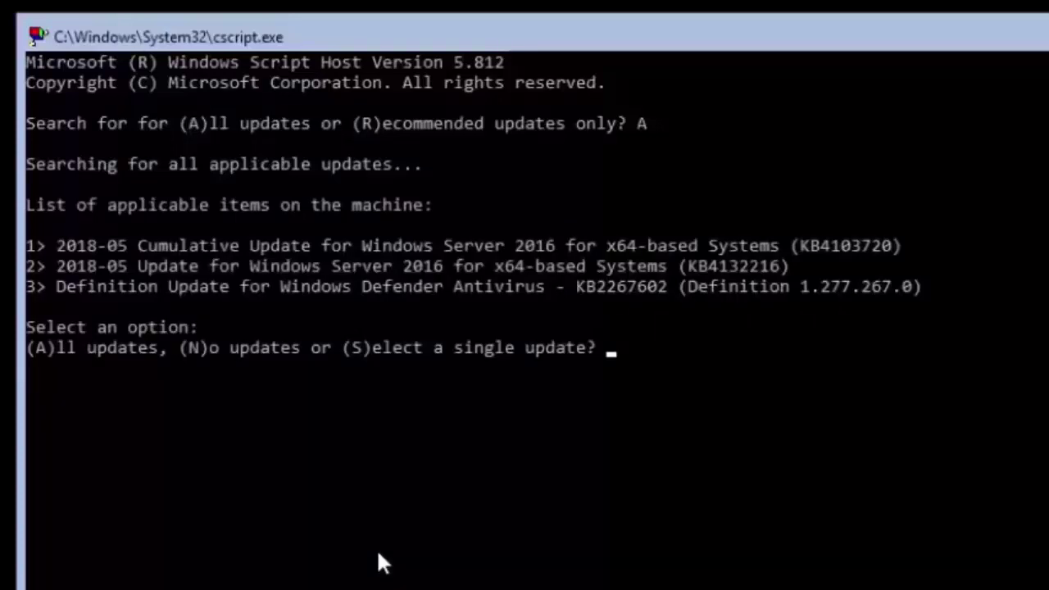
click(376, 548)
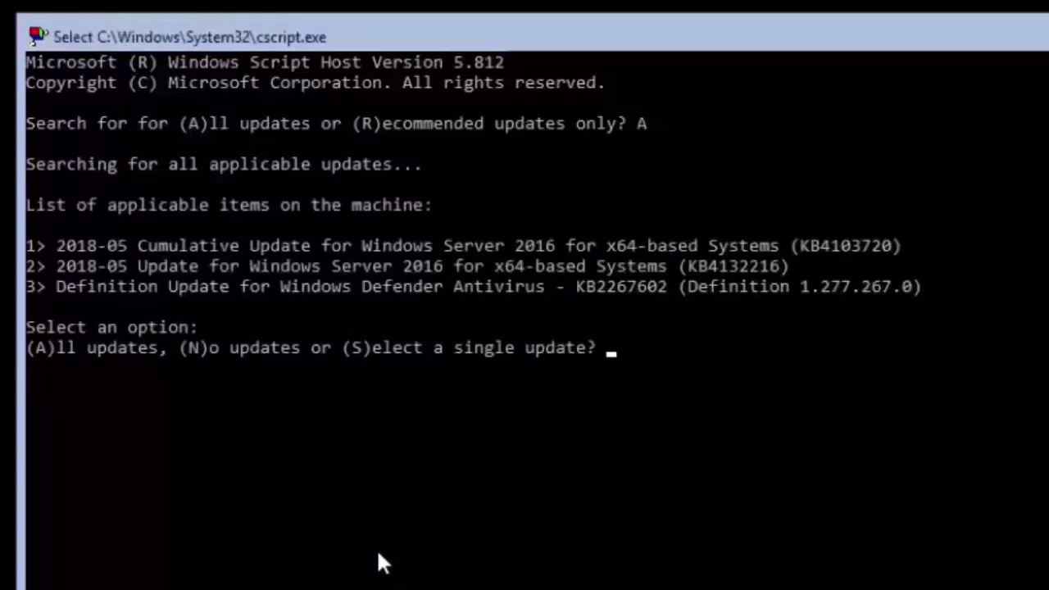
key(Escape)
text(A)
key(Return)
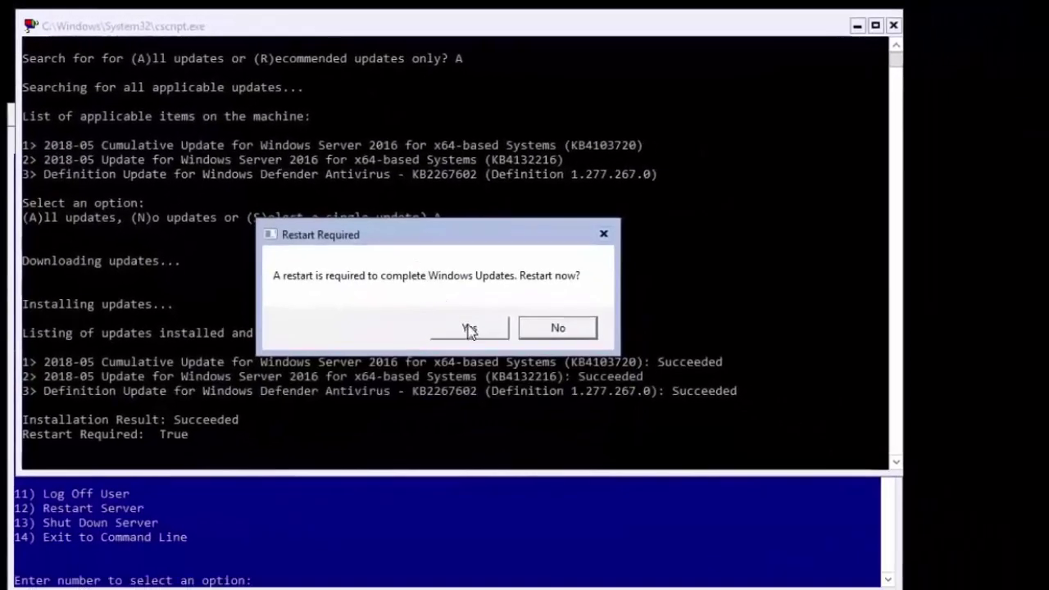
Restart to finish the updates, then choose the new administrator account at sign-in
click(469, 330)
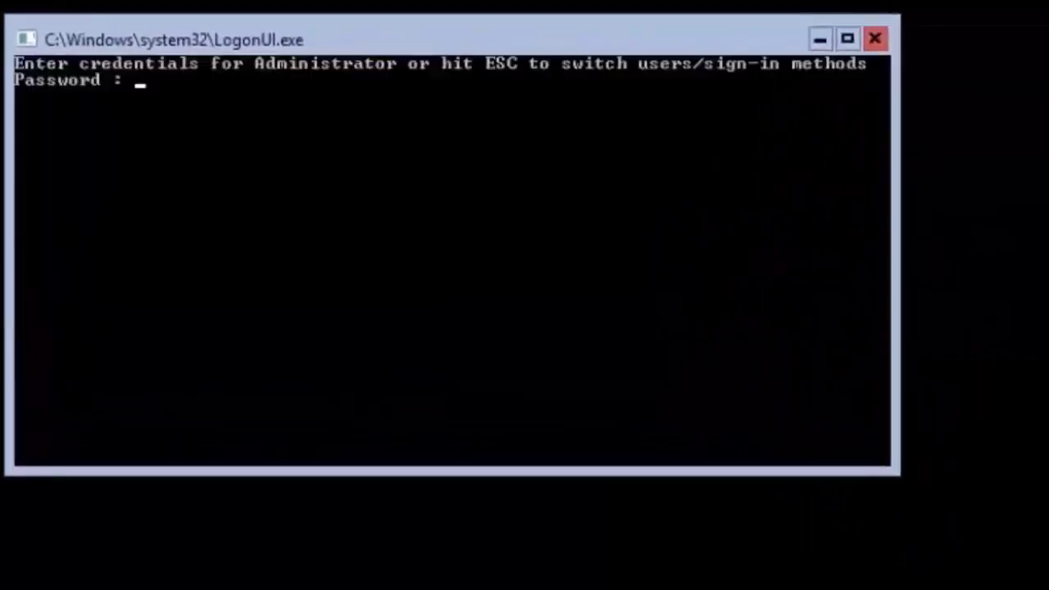
key(Escape)
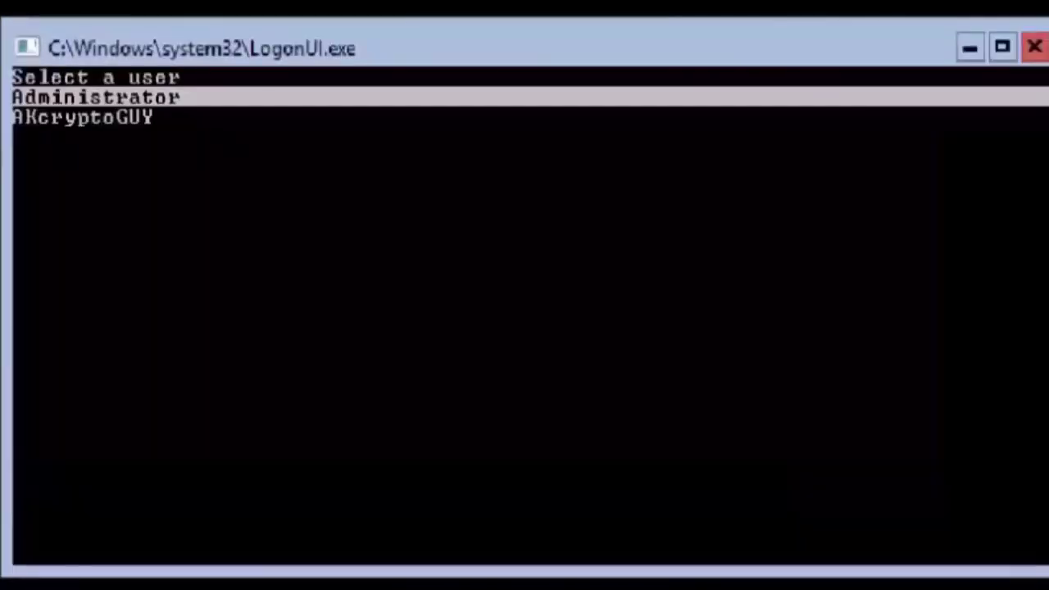
key(Down)
key(Return)
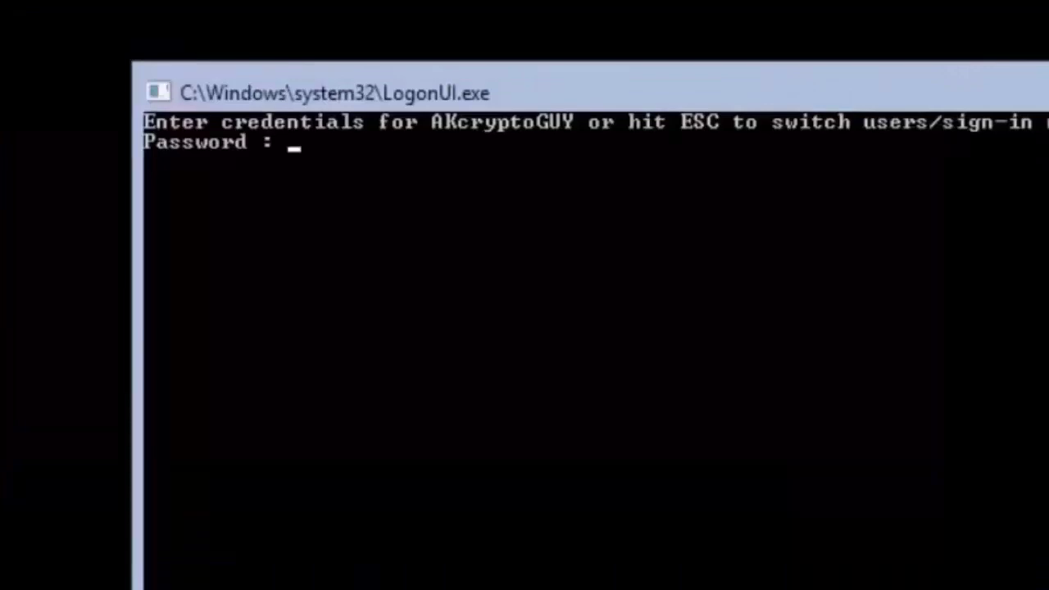
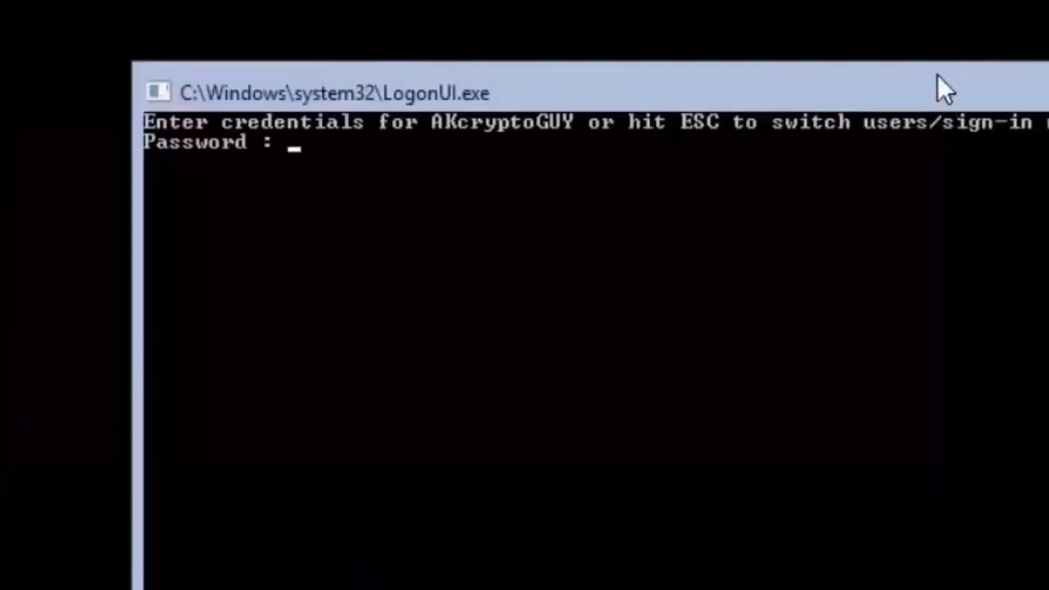
Enter the account password at the LogonUI prompt and bring the Administrator cmd.exe window forward
text(**********)
key(Return)
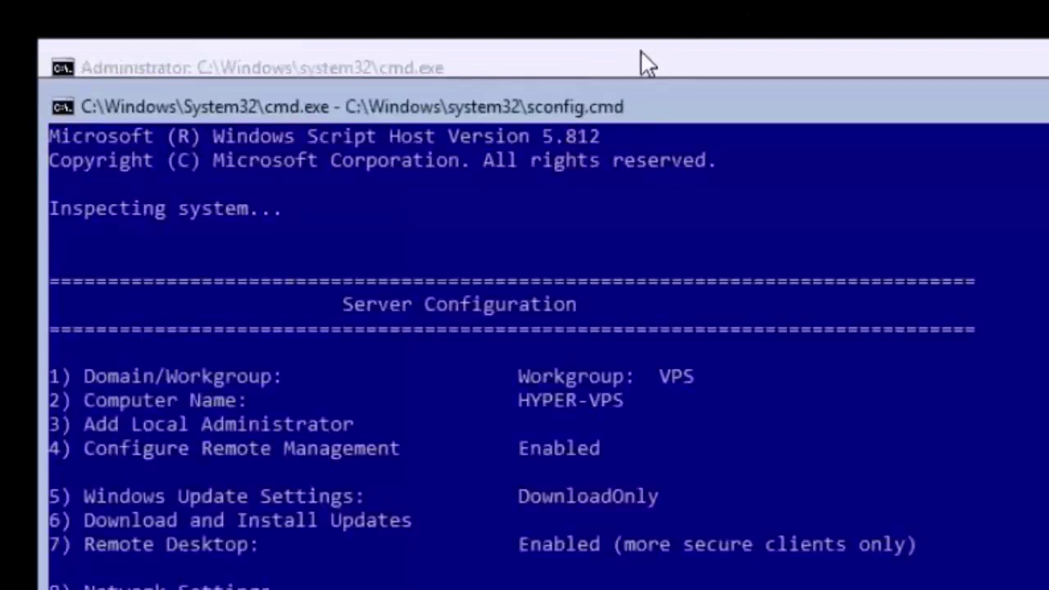
click(600, 54)
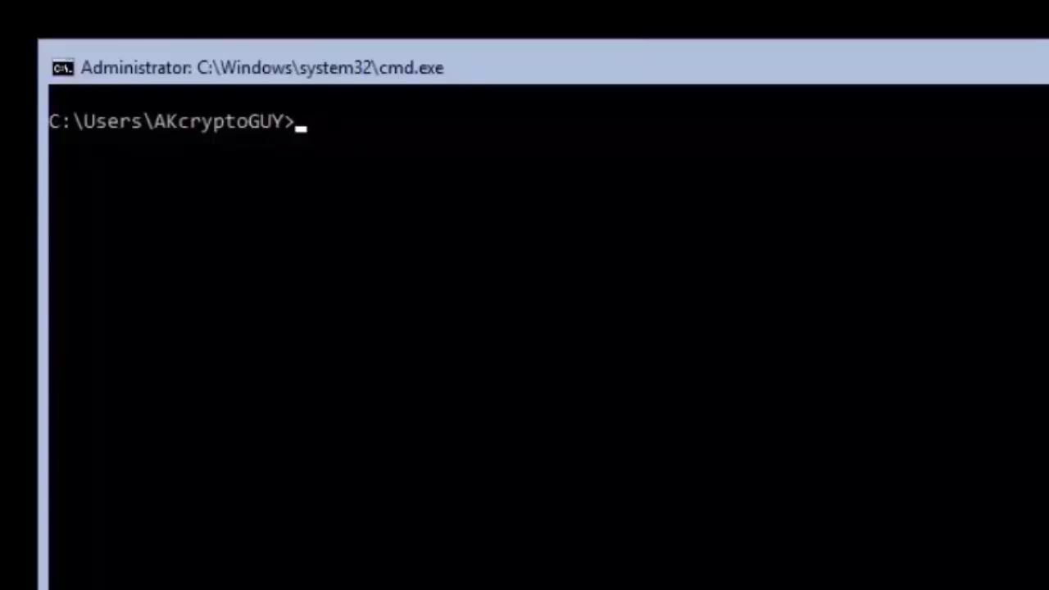
Run 'net accounts /maxpwage:unlimited' to disable password expiry, then start 'powershell' in the console
click(369, 141)
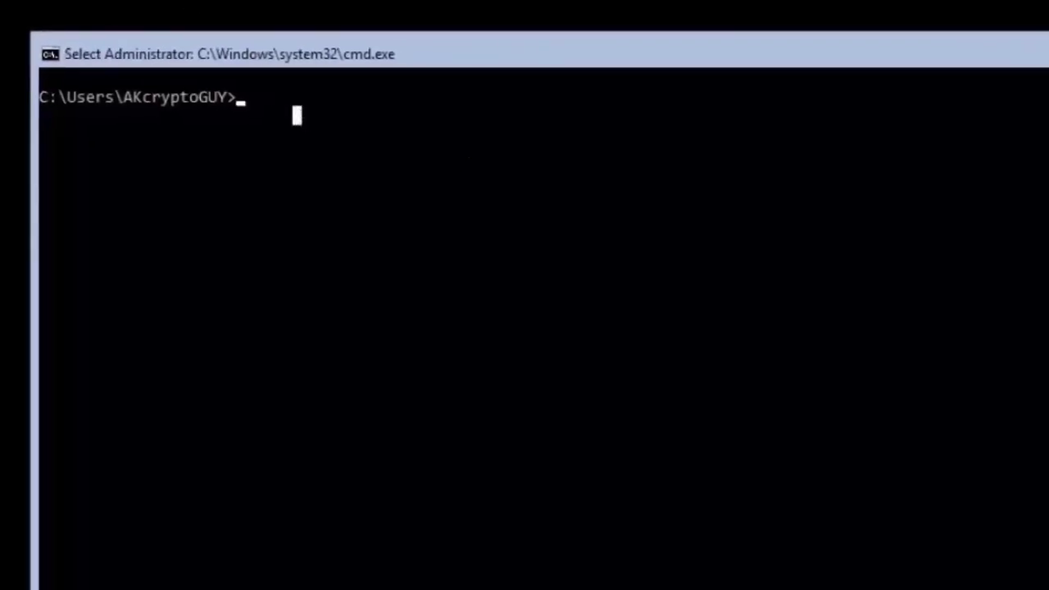
text(net)
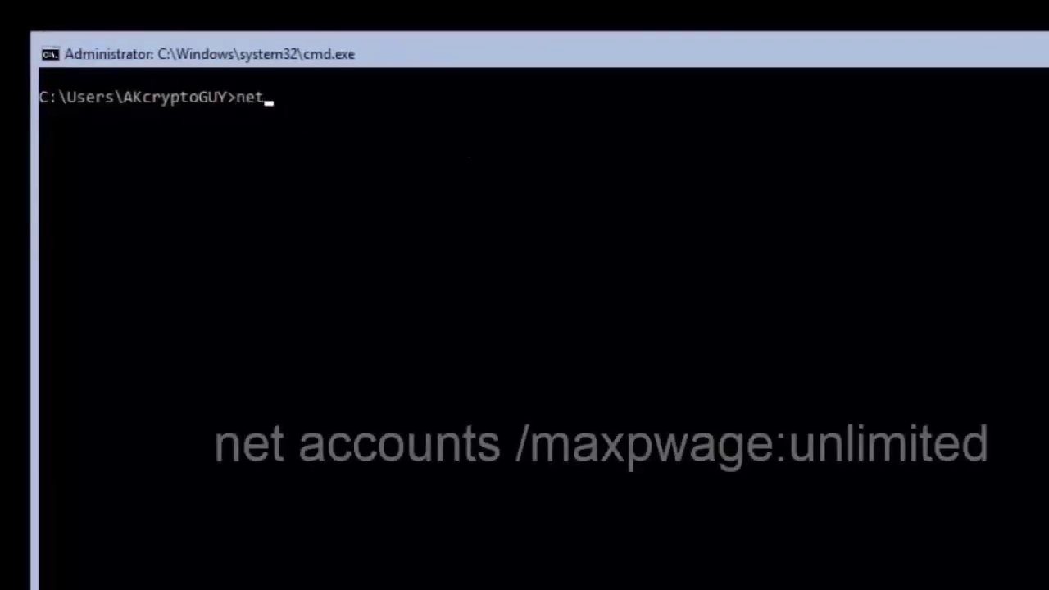
text( accounts /)
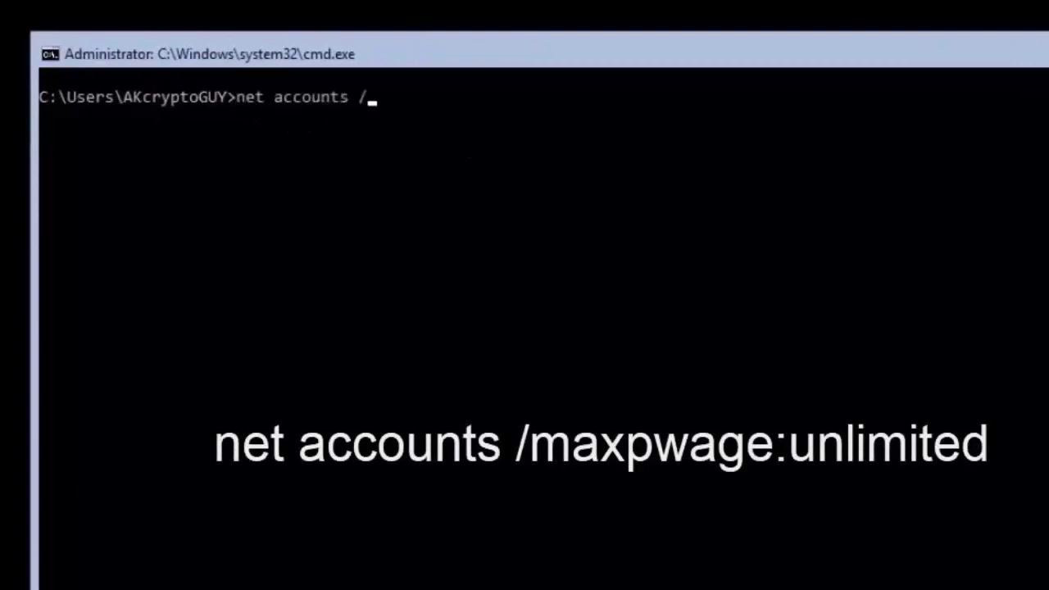
text(maxpwage:unlimited)
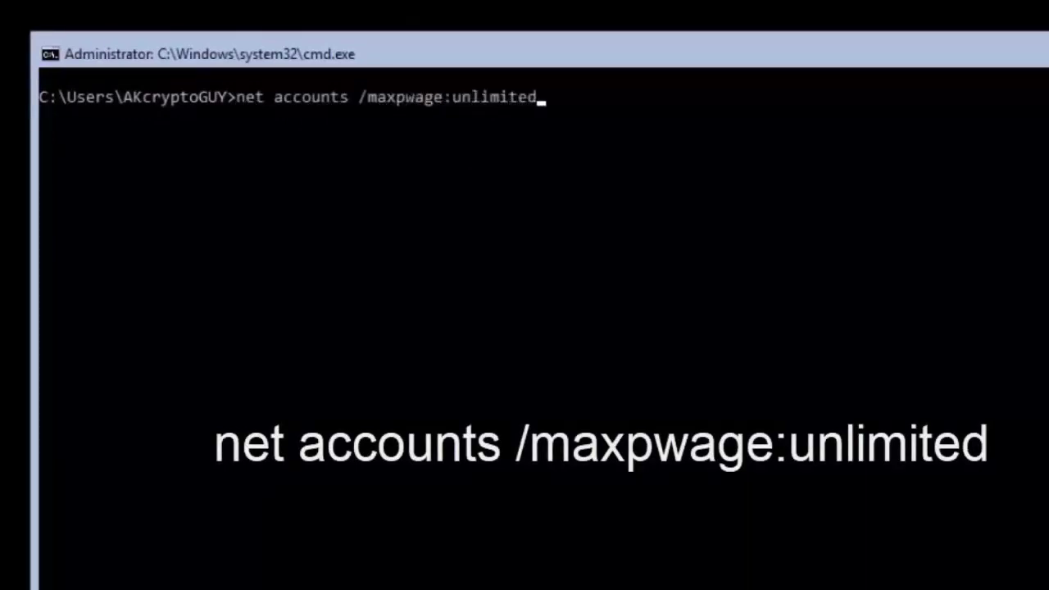
key(Return)
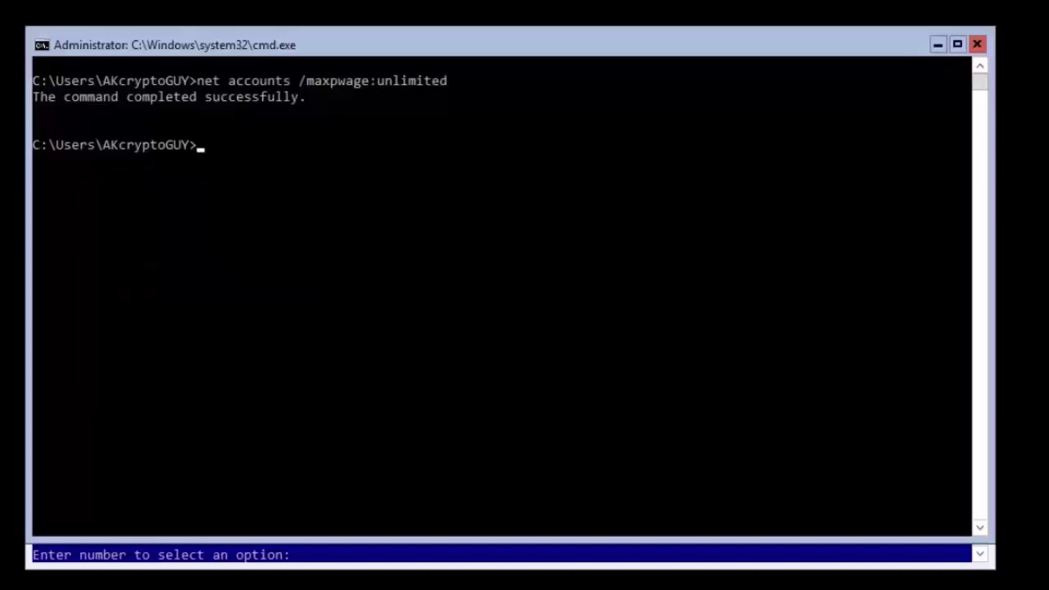
text(powershell)
key(Return)
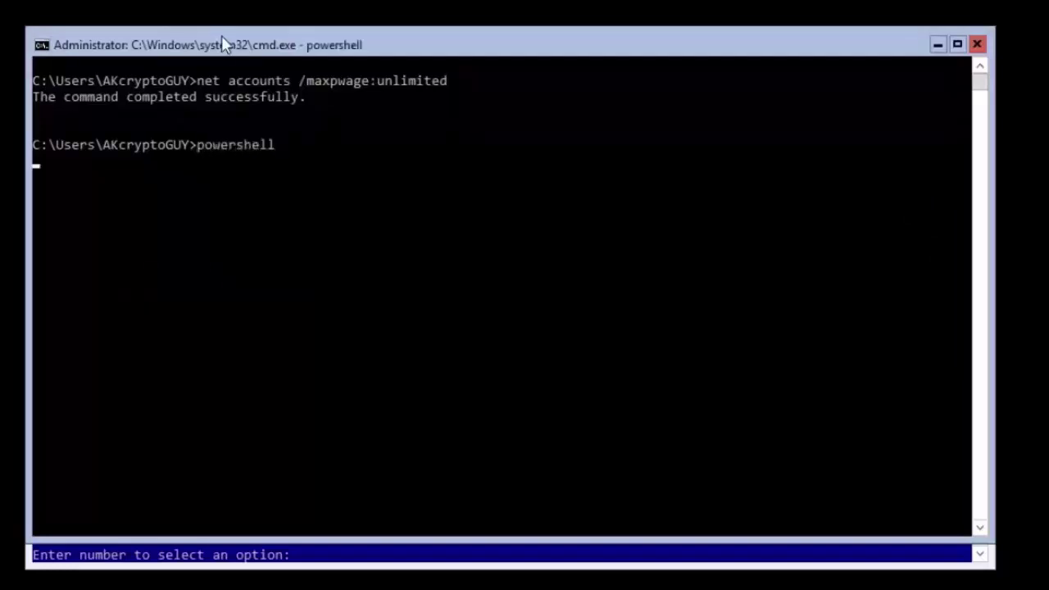
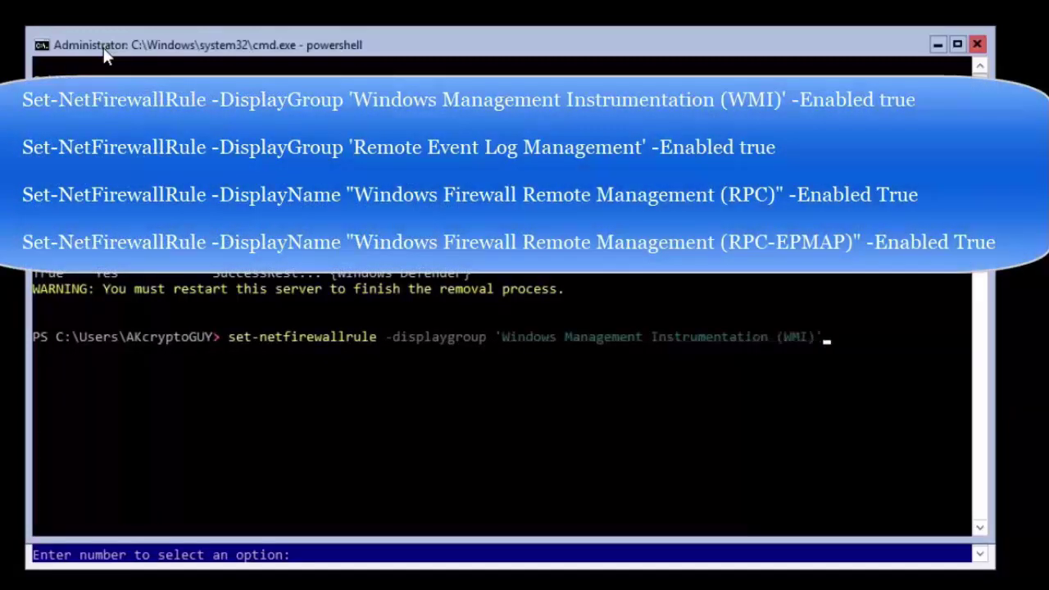
Enable the Windows Management Instrumentation (WMI) and Remote Event Log Management firewall rule groups with Set-NetFirewallRule
text(true)
key(Return)
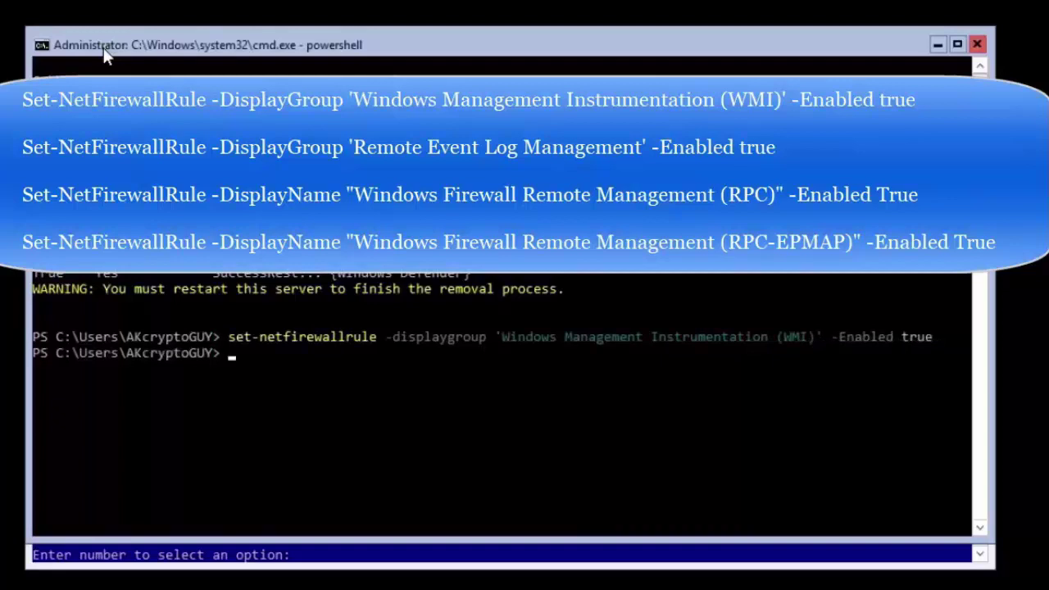
text(set-netfirewallrule -di)
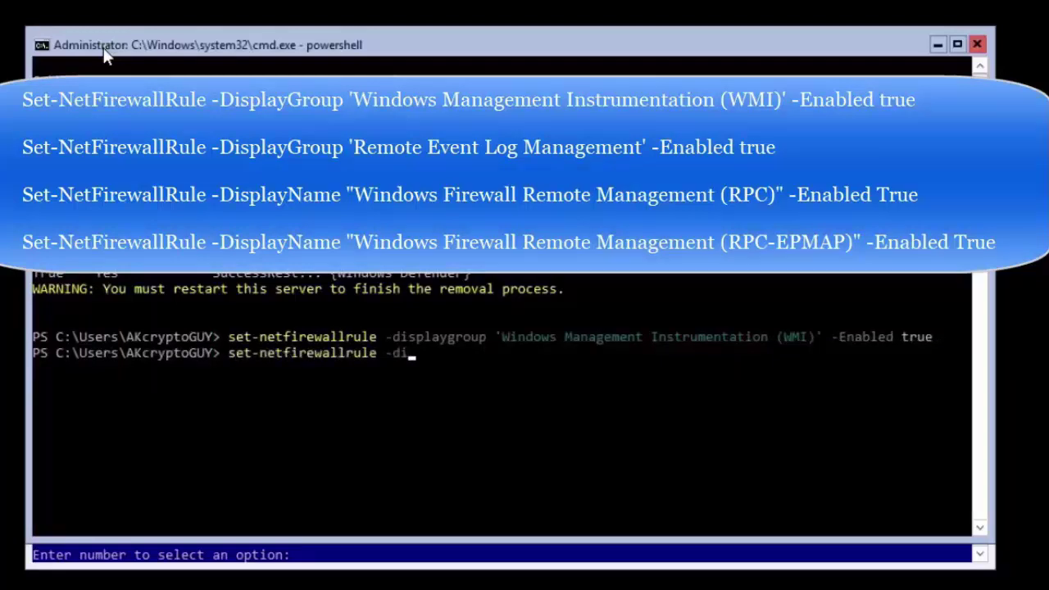
text(splaygroup 'Remote Event Log Managem)
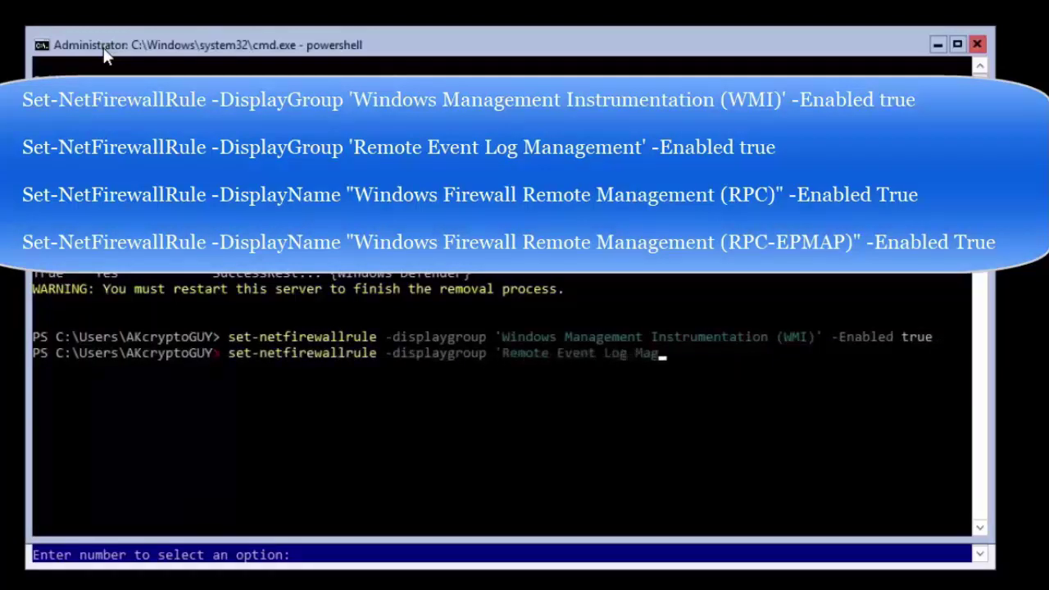
text(ent (RPC))
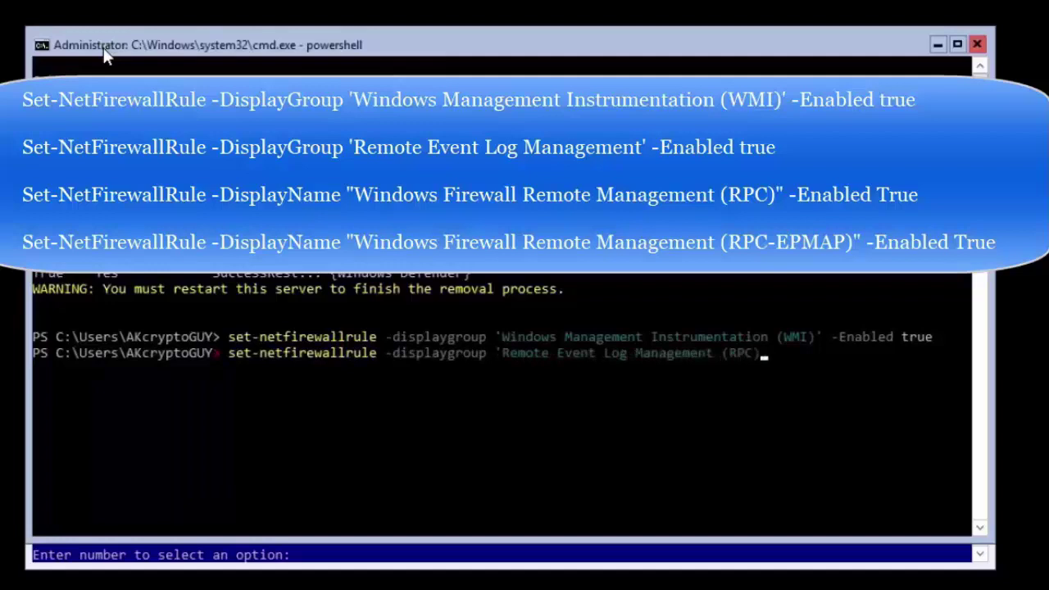
key(BackSpace)
key(BackSpace)
key(BackSpace)
key(BackSpace)
key(BackSpace)
key(BackSpace)
text(' -Enabled true)
key(Return)
Enable the 'Windows Firewall Remote Management (RPC)' and '(RPC-EPMAP)' firewall rules
text(set-net)
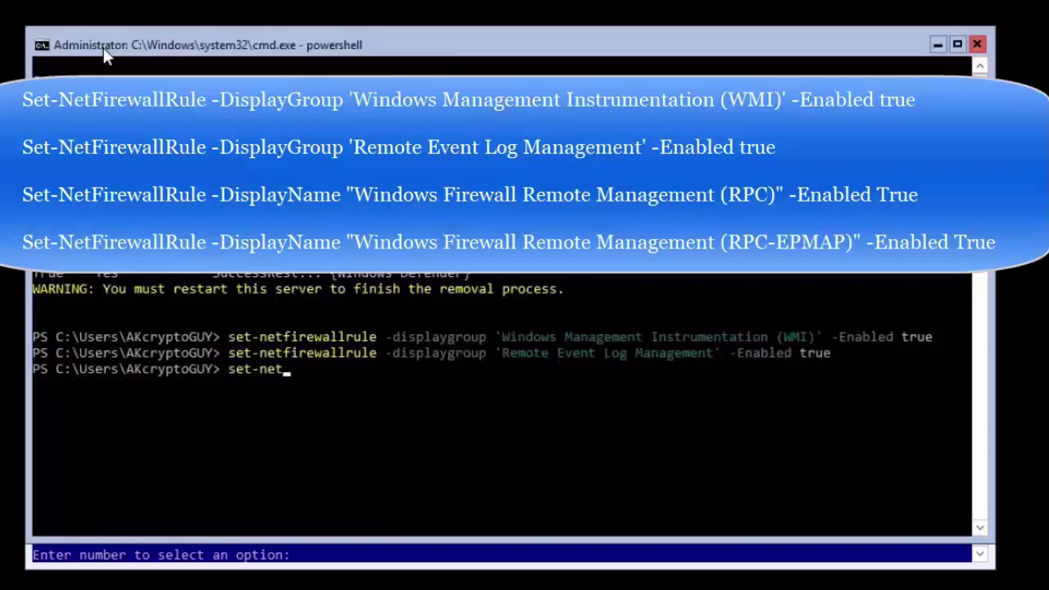
text(firewallrule -DisplayName "Windows Firewall Remote Management)
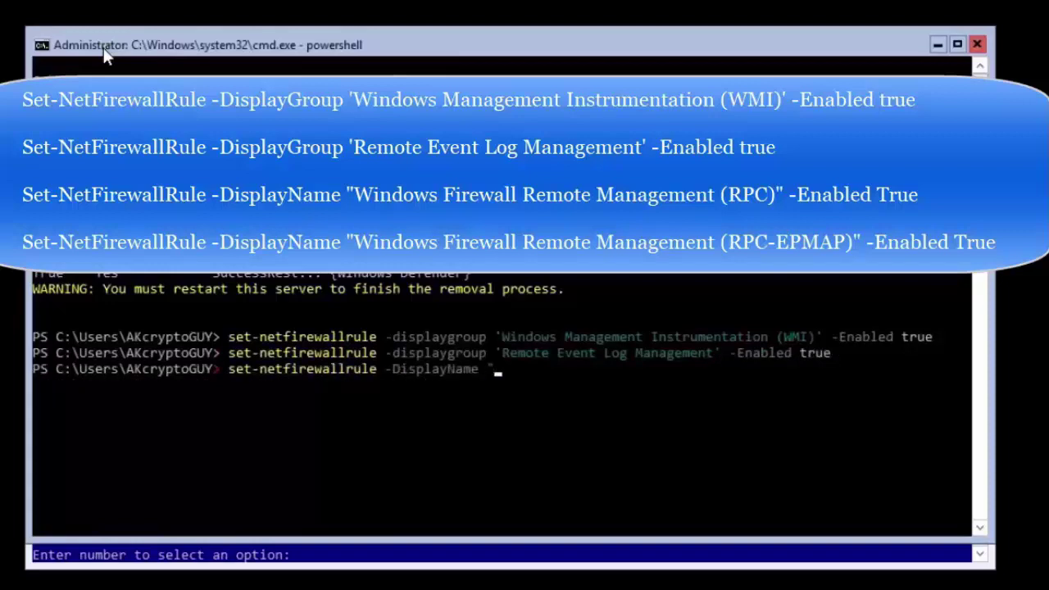
text( (RPC)" -Enabled true)
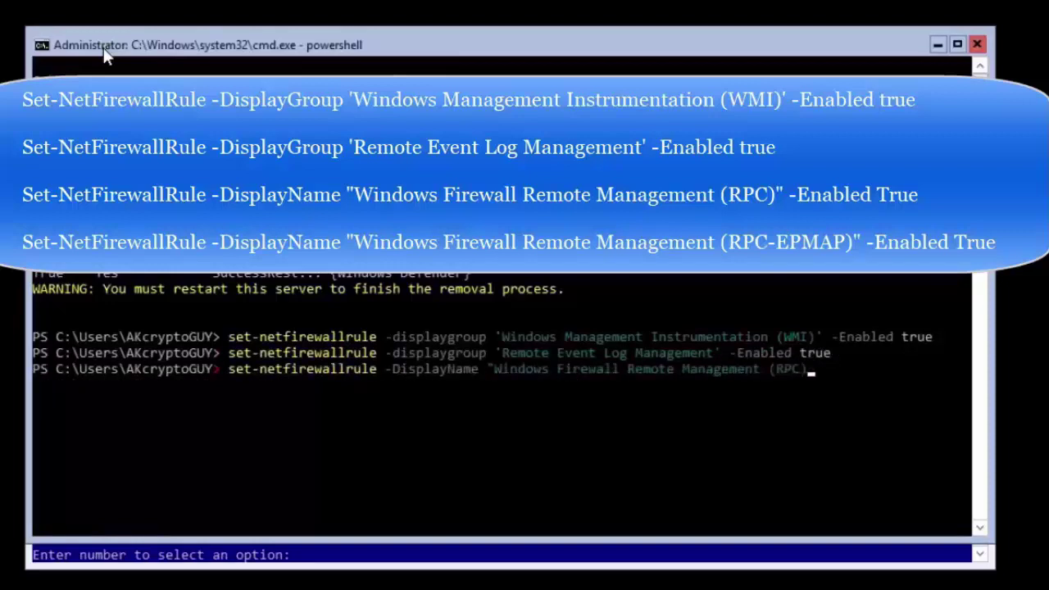
key(Return)
text(set-netfir)
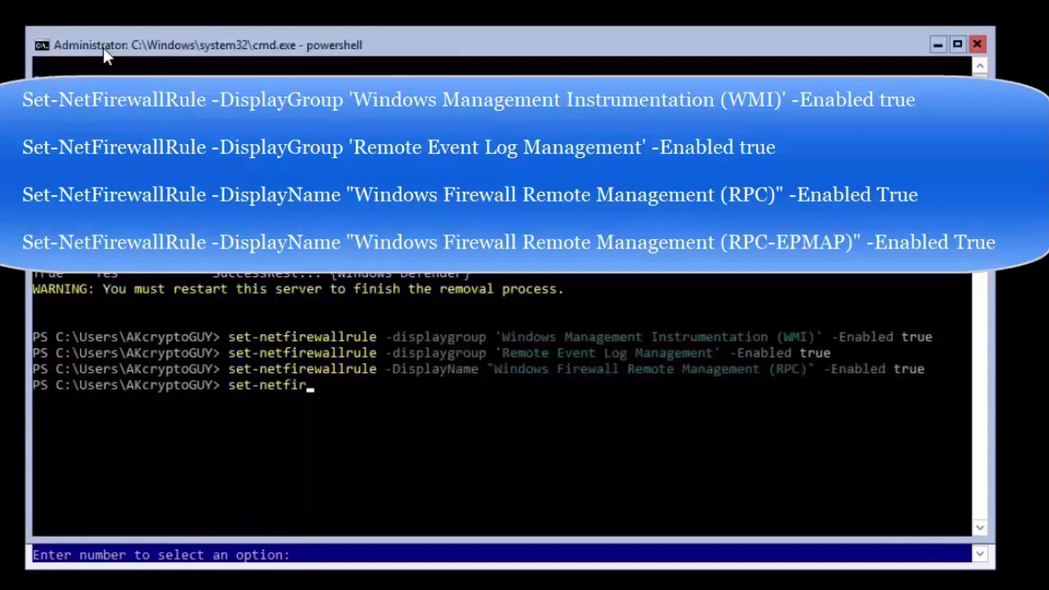
text(ewallrule -DisplayName "Windows Firewa)
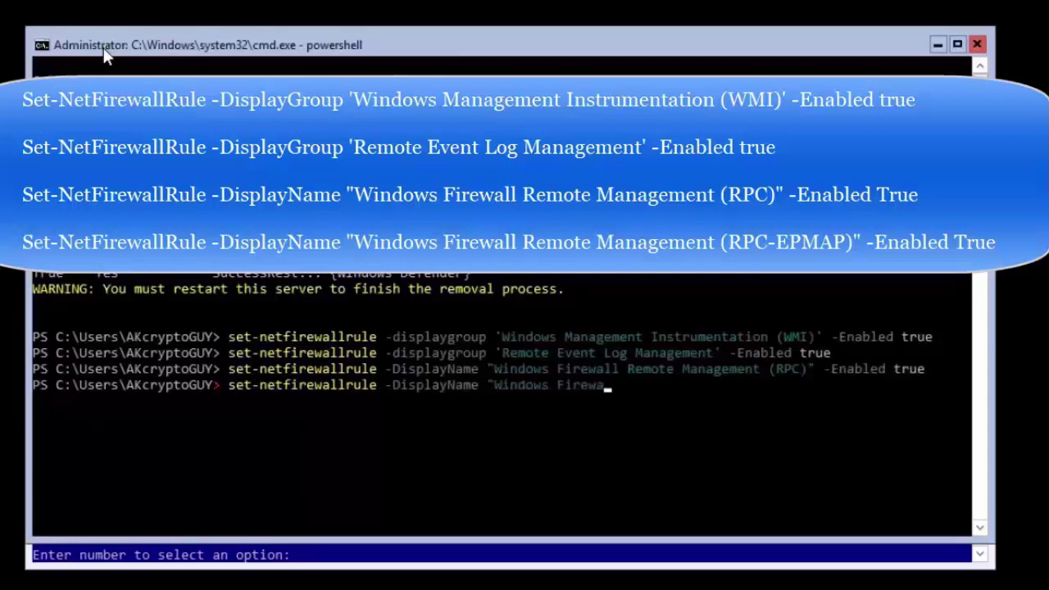
text(ll Remote Management (RPC-EPMAP)
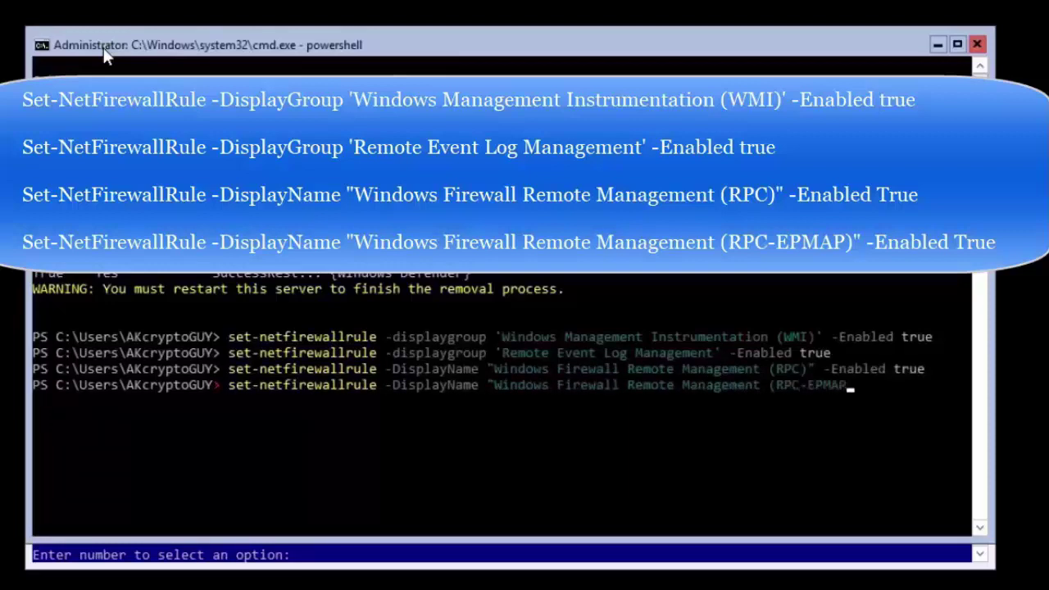
text()" -Enabled true)
key(Return)
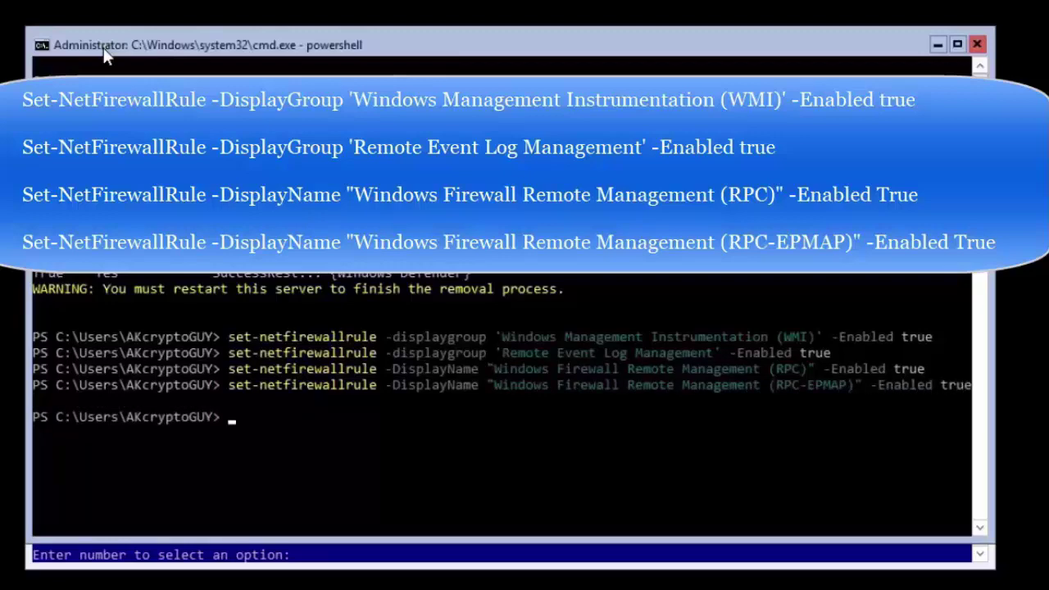
Exit PowerShell and return to the Server Configuration menu
text(exit)
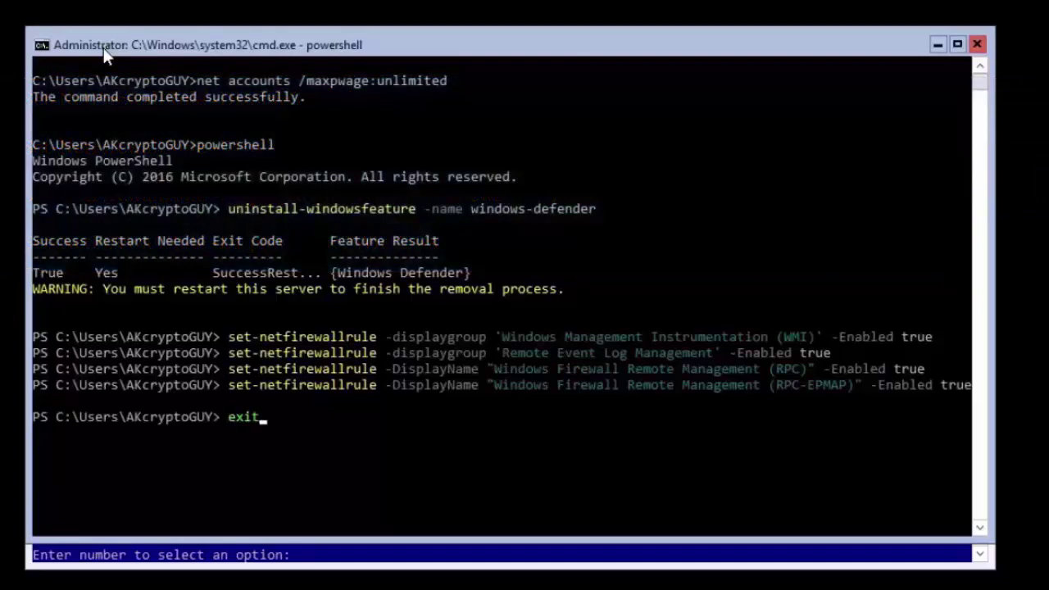
key(Return)
key(alt+Tab)
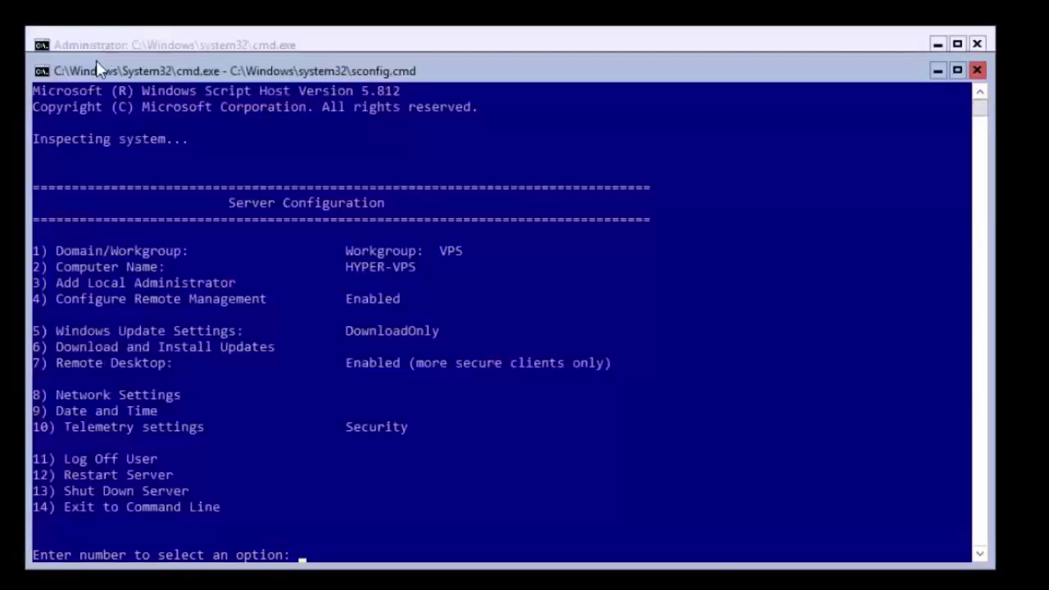
Choose sconfig option 12 (Restart Server) and confirm the restart
click(181, 466)
text(12)
key(Return)
click(461, 382)
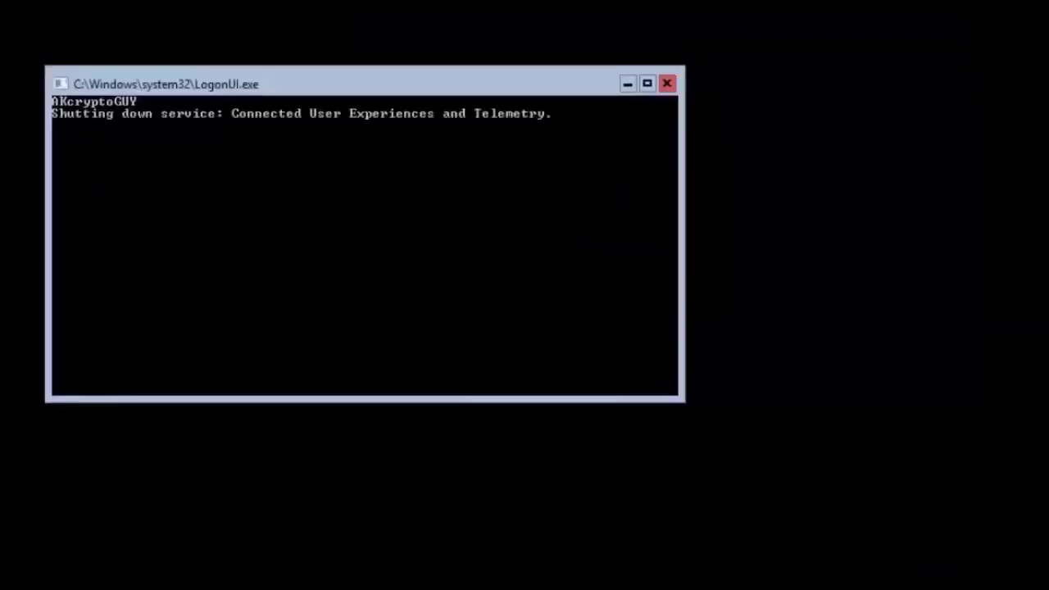